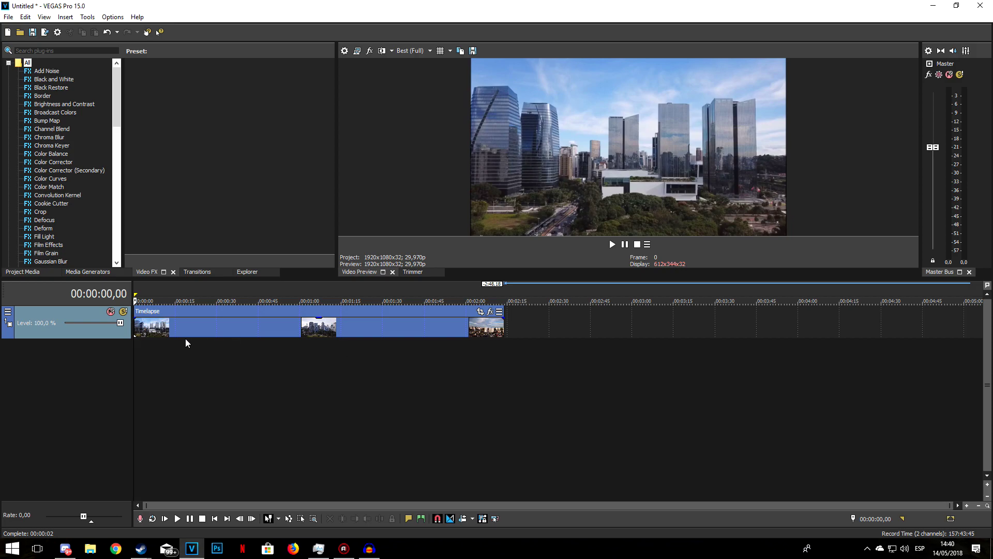
left_click_drag(160, 332, 421, 331)
left_click(643, 434)
left_click(555, 394)
left_click_drag(450, 335, 144, 367)
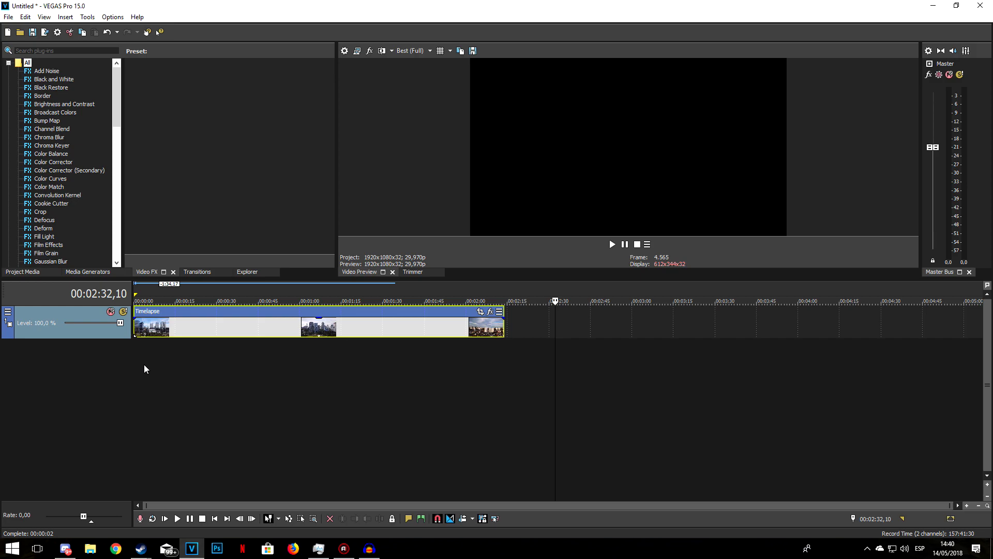
left_click(138, 351)
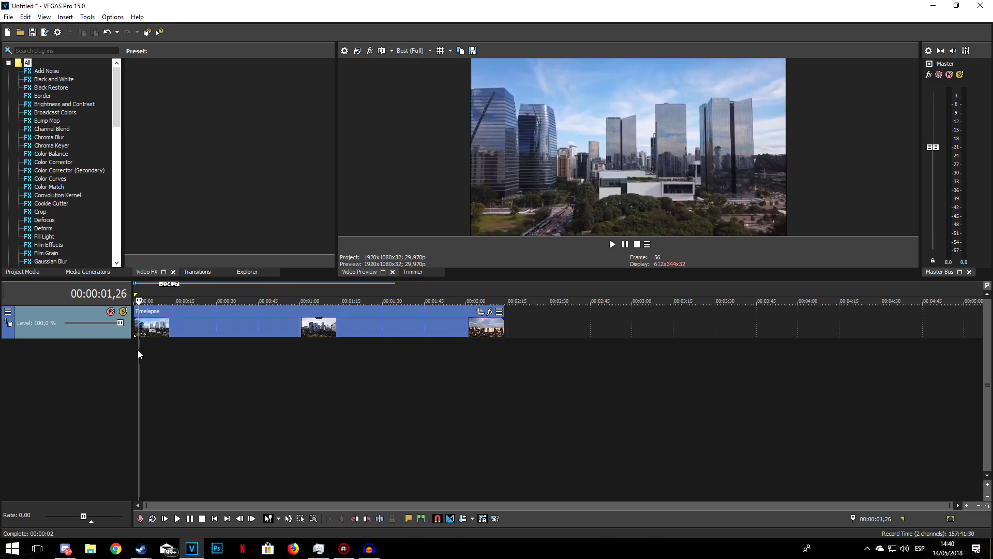
key("Home")
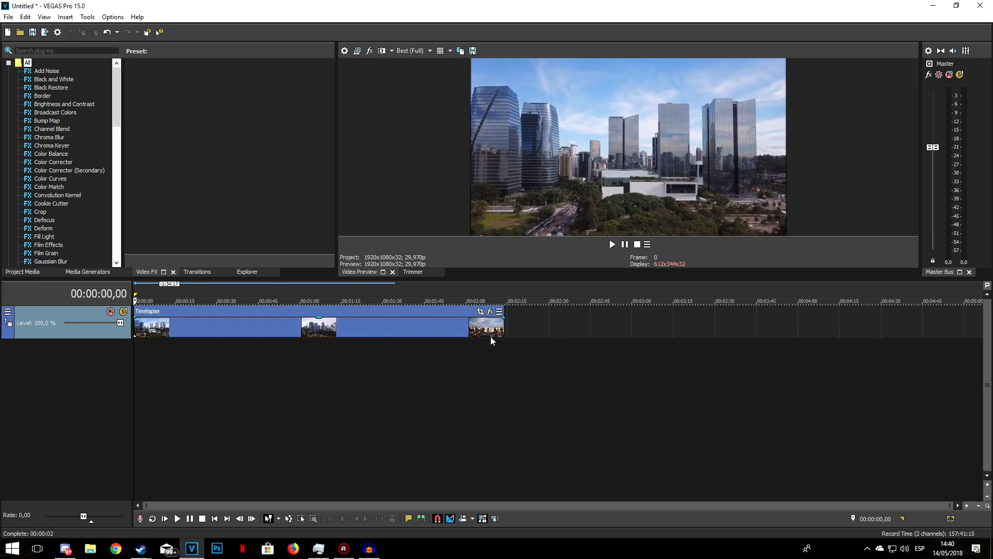
scroll(539, 324, "up", 2)
left_click(751, 354)
scroll(758, 347, "up", 7)
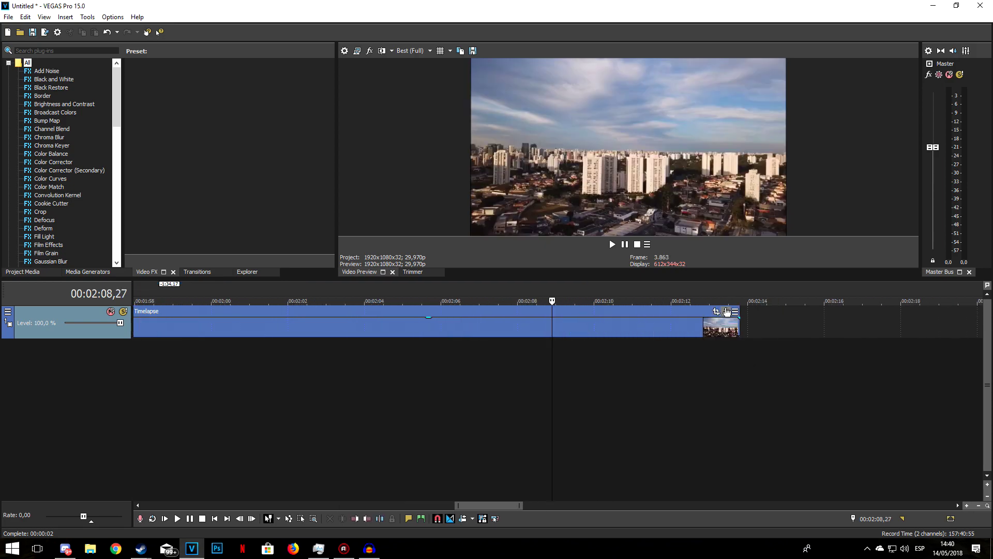
scroll(74, 170, "down", 10)
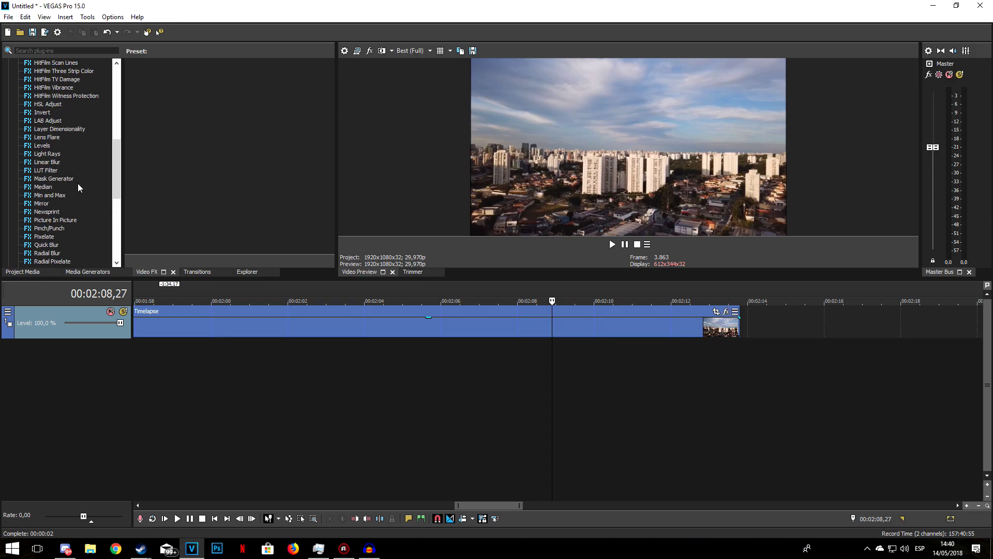
scroll(35, 190, "up", 10)
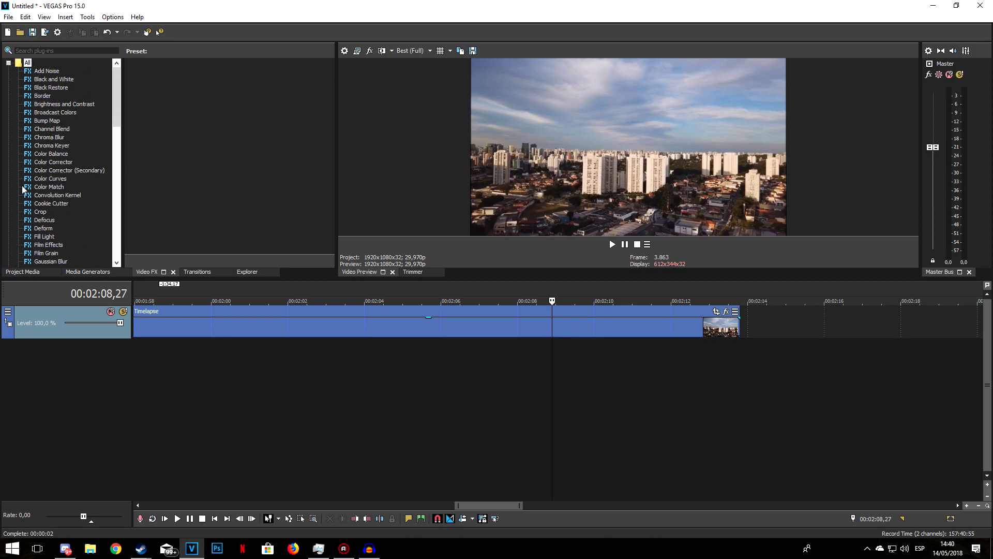
Open the effects chooser for the Timelapse event and add the VEGAS Color Corrector and Color Curves plug-ins.
left_click(725, 312)
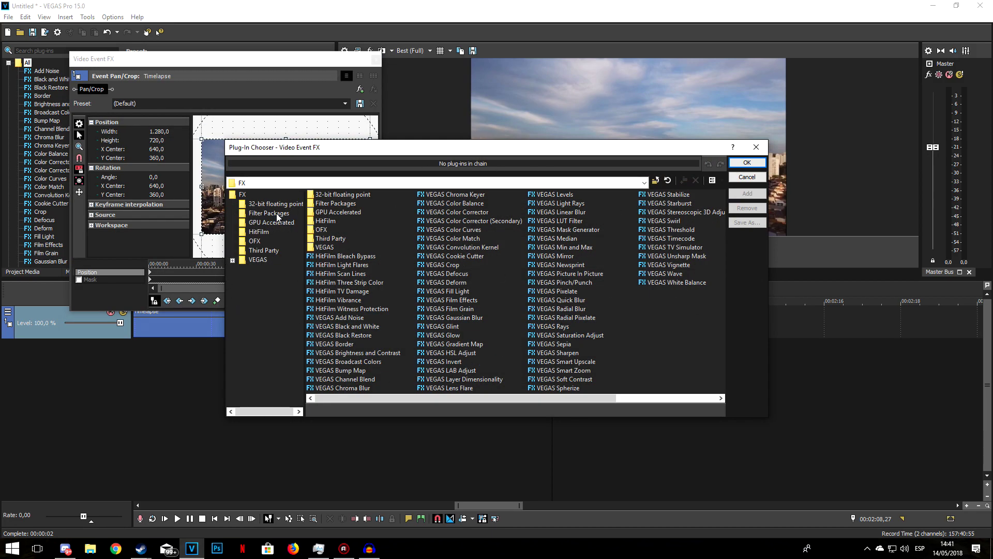
left_click(243, 196)
left_click(264, 259)
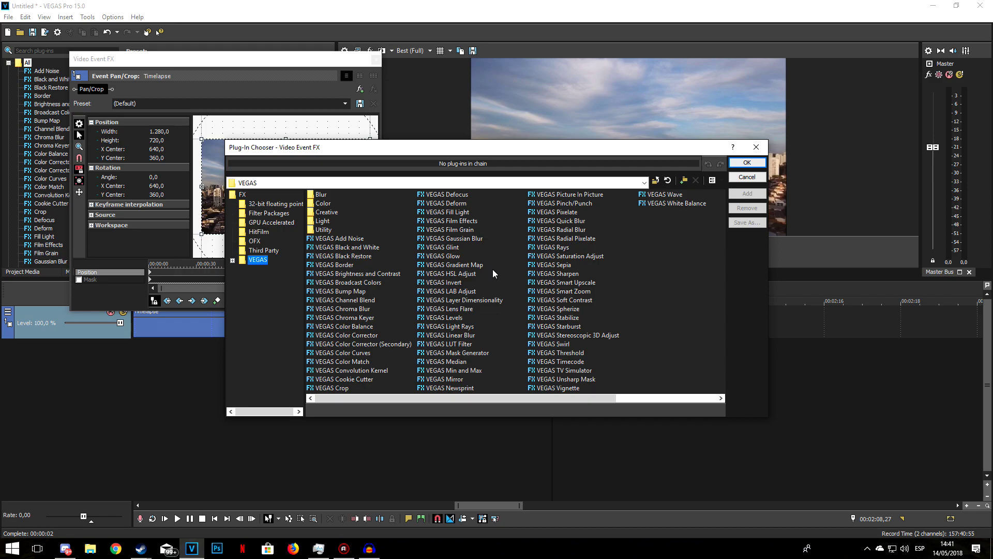
double_click(373, 334)
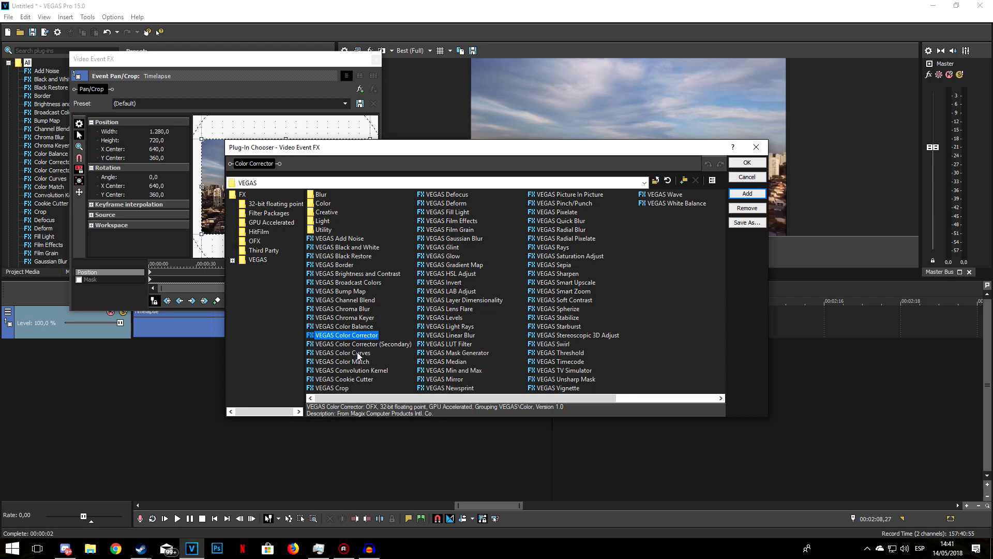
double_click(357, 352)
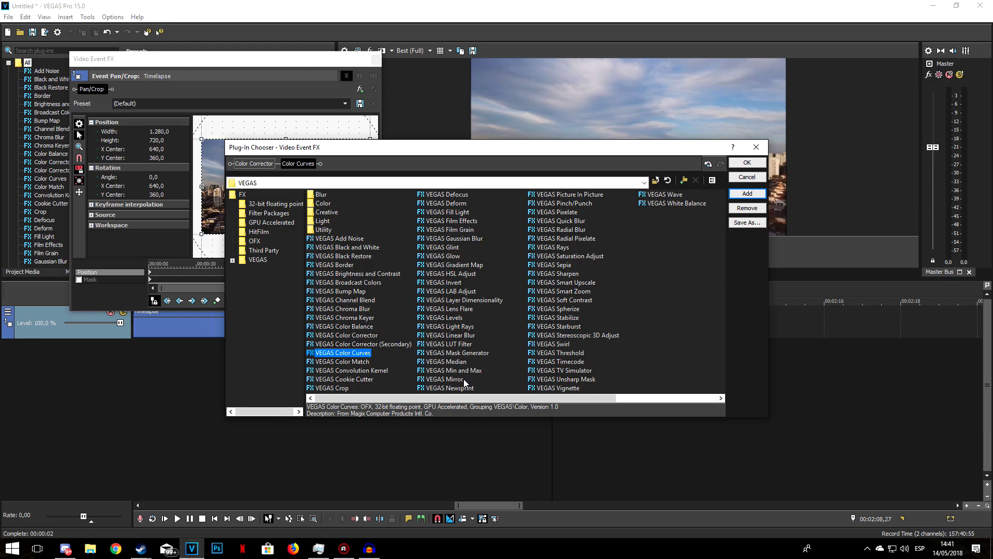
Add the VEGAS Sharpen, Levels, and Brightness and Contrast plug-ins to the effect chain and accept it.
scroll(464, 379, "right", 1)
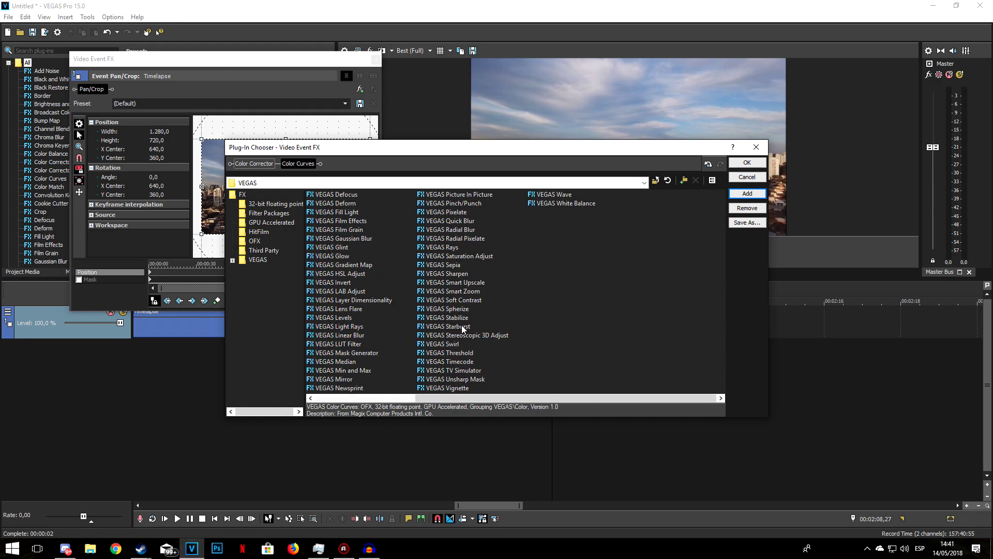
double_click(448, 274)
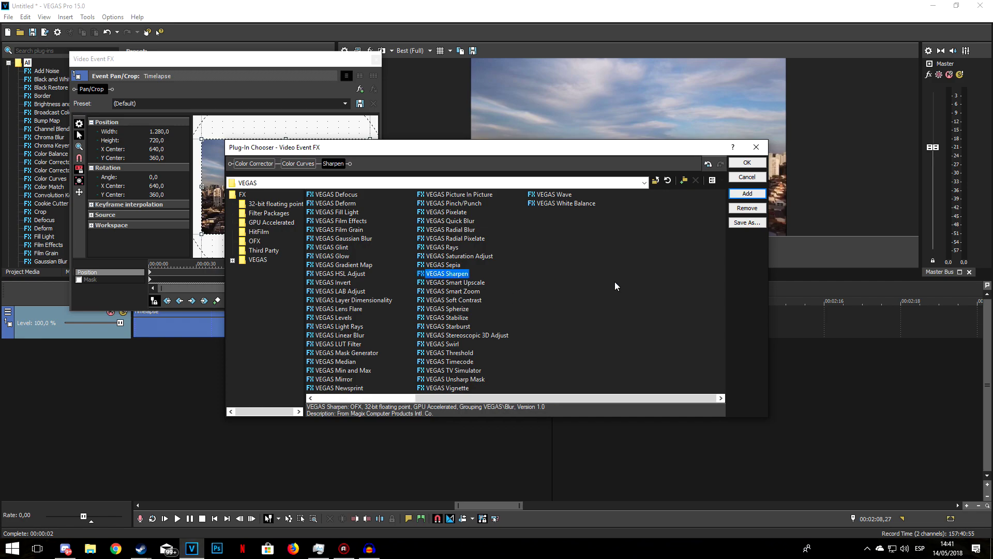
scroll(586, 291, "left", 1)
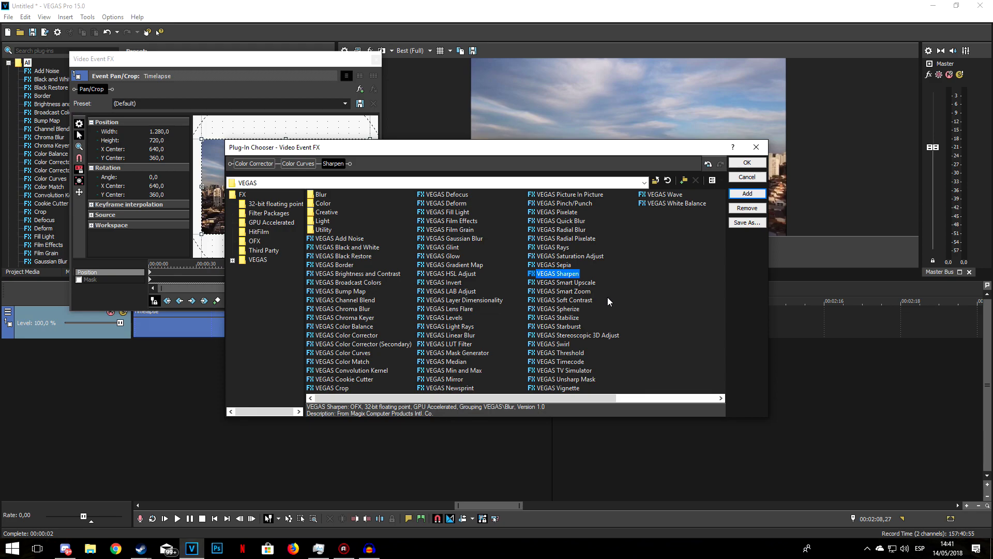
double_click(448, 318)
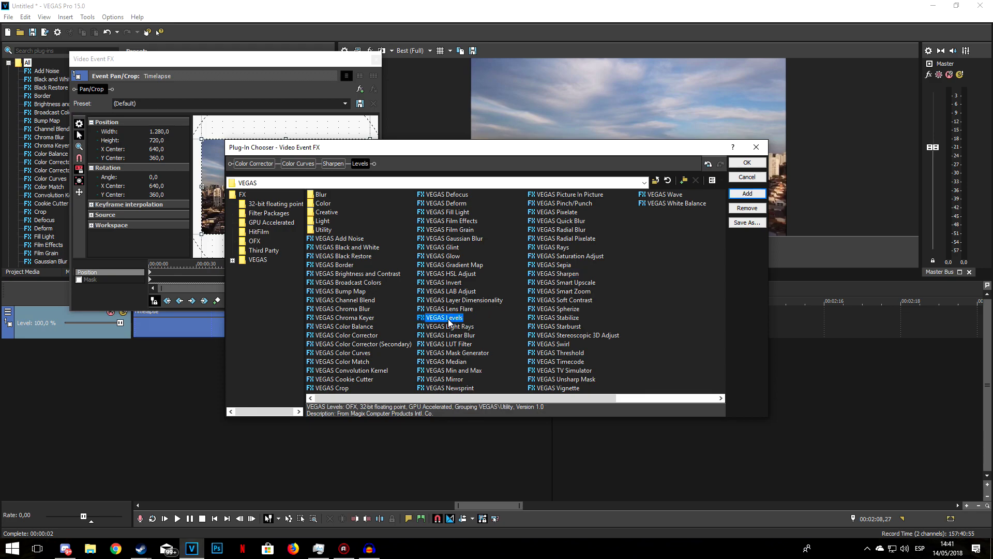
double_click(351, 275)
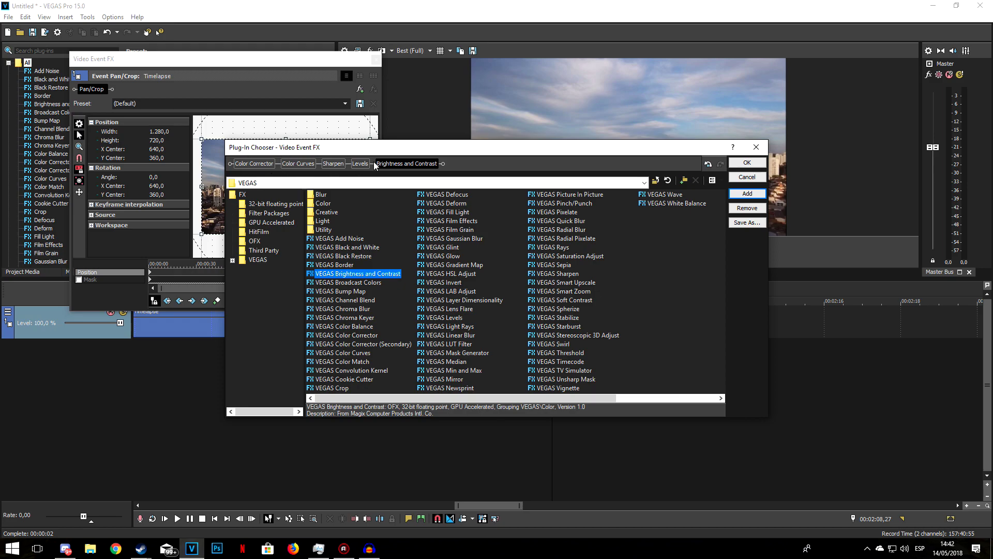
left_click(749, 165)
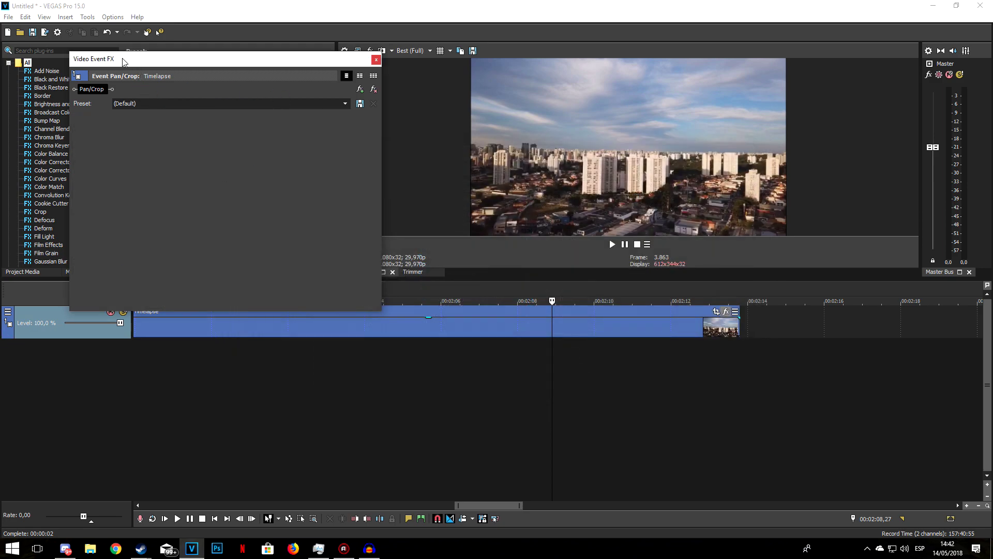
Resize and reposition the Video Event FX window so it clears the preview, with the playhead at the start of the timeline.
left_click_drag(489, 358, 549, 408)
scroll(453, 260, "down", 5)
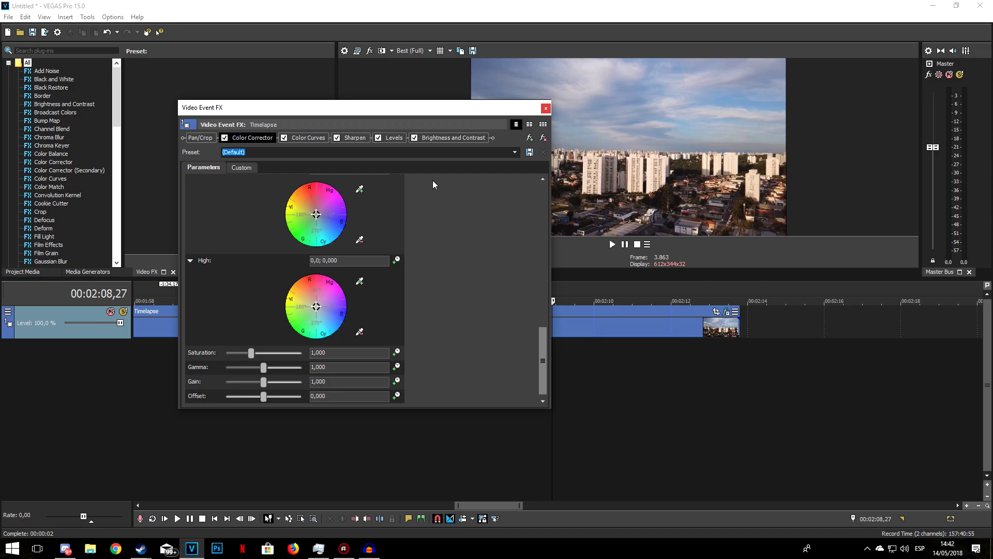
left_click_drag(413, 110, 509, 111)
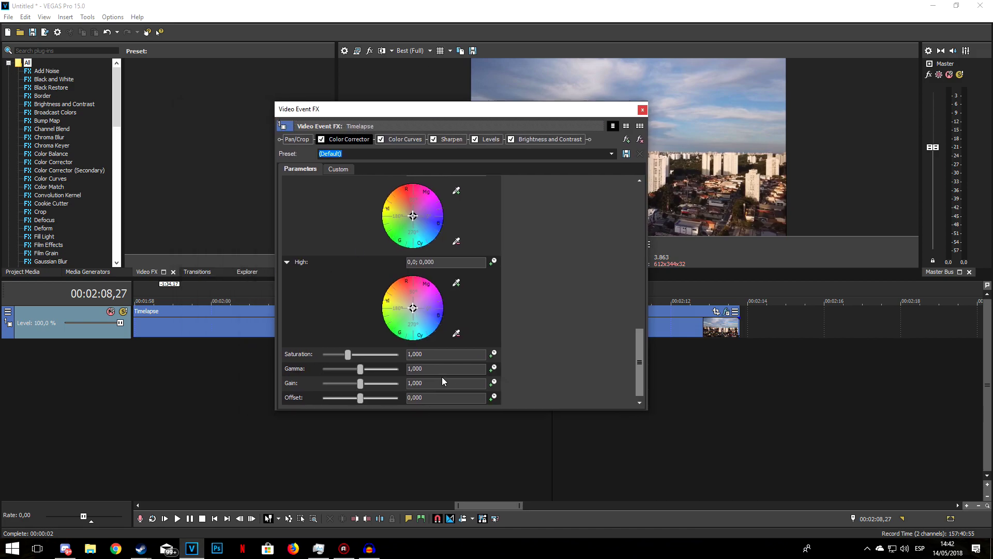
scroll(285, 458, "down", 10)
left_click(135, 344)
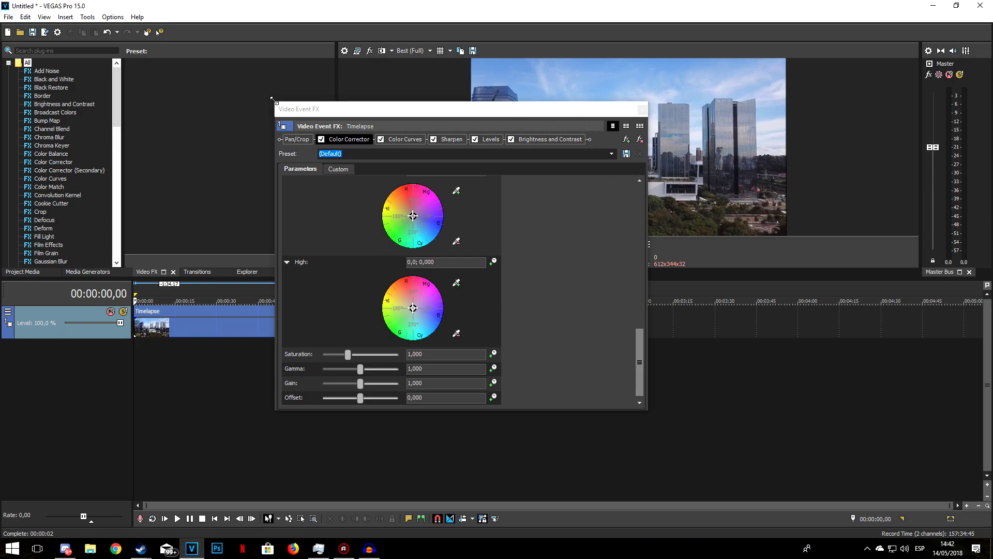
left_click_drag(268, 104, 338, 159)
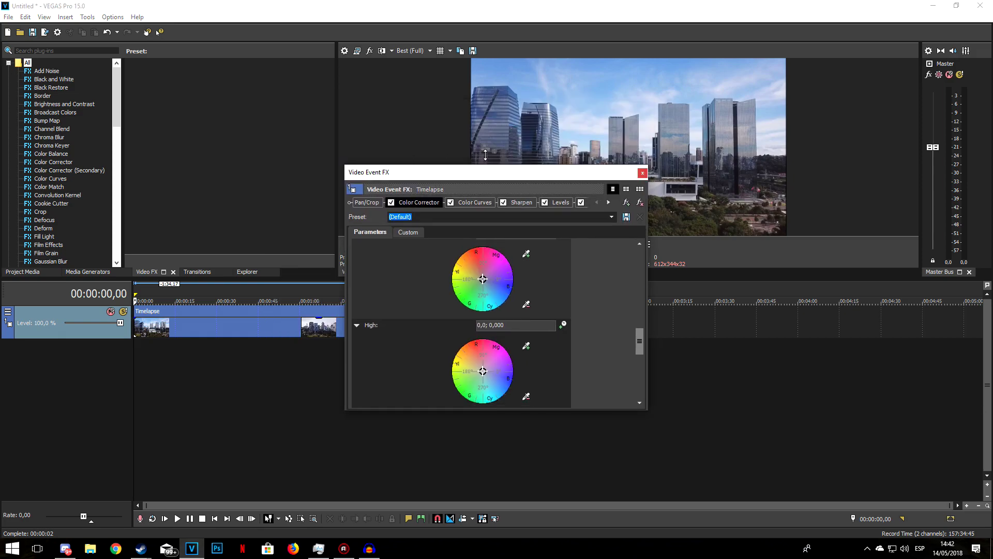
left_click_drag(492, 177, 267, 39)
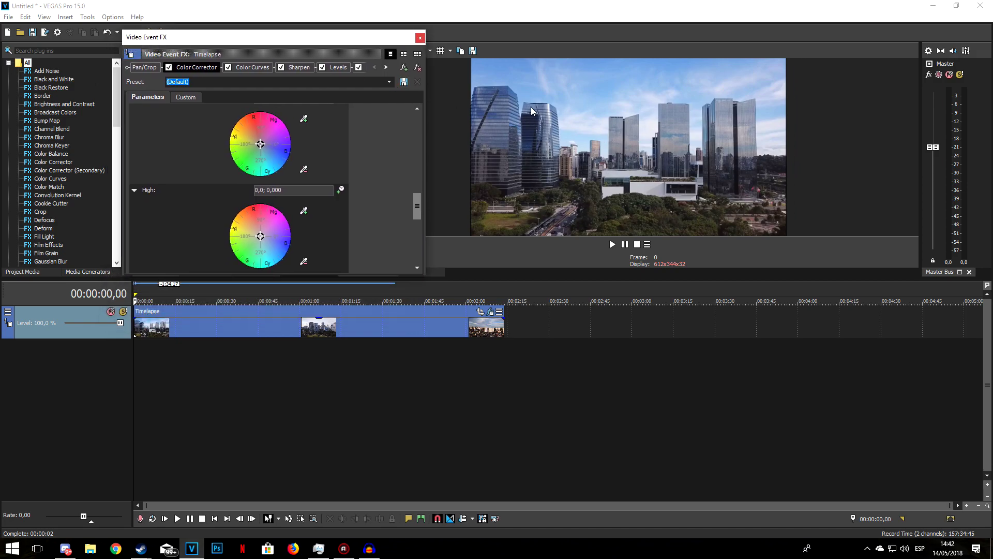
Try out higher Color Corrector saturation values, up to 3,000.
scroll(361, 149, "down", 2)
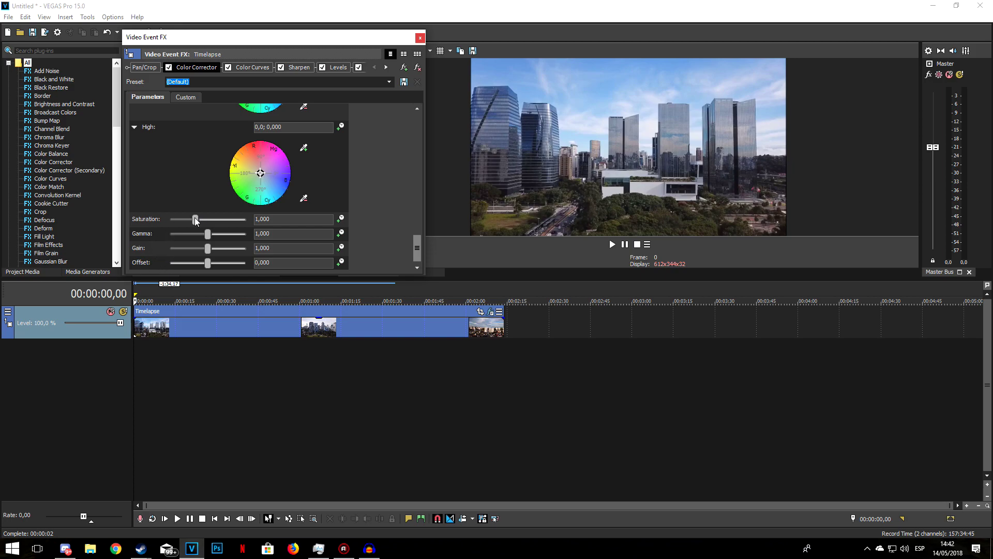
left_click_drag(272, 219, 261, 219)
type("150")
double_click(261, 218)
type("200")
key("Return")
left_click_drag(200, 217, 415, 237)
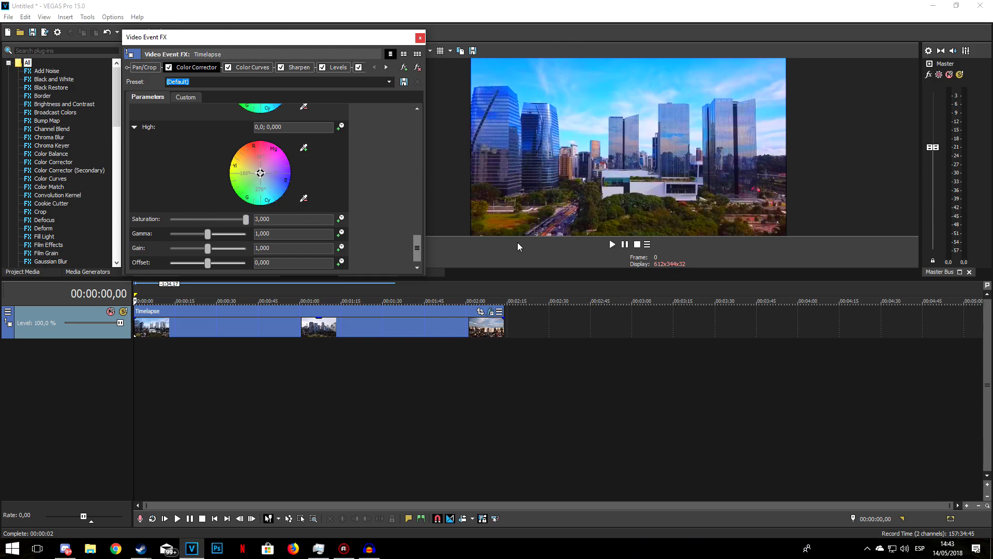
Set the Color Corrector's saturation to 1,220.
left_click(246, 219)
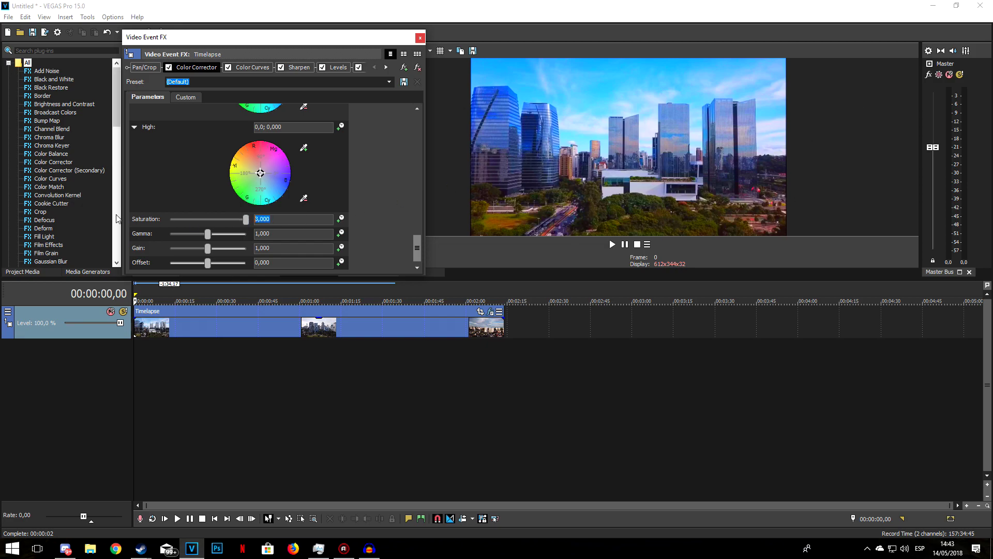
type("1220")
key("Return")
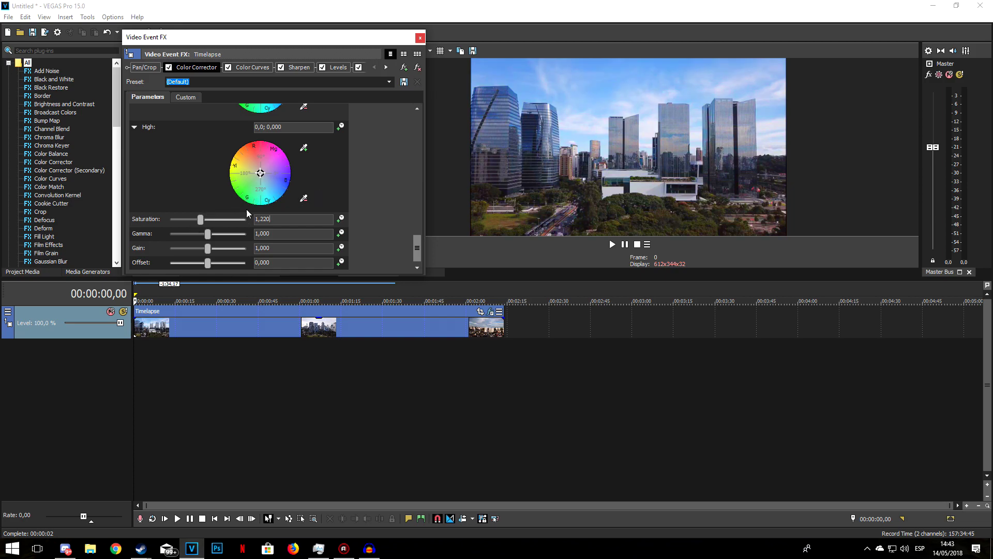
Try the Color Corrector's gamma at the extremes 2,000 and 0,000 and at 1,080.
left_click_drag(207, 236, 211, 236)
scroll(210, 236, "up", 9)
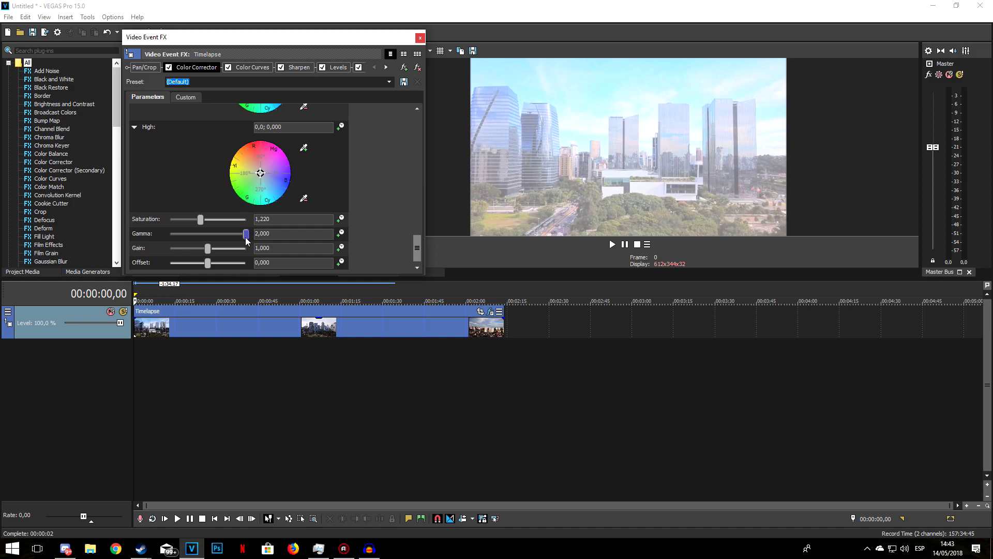
left_click_drag(247, 237, 133, 247)
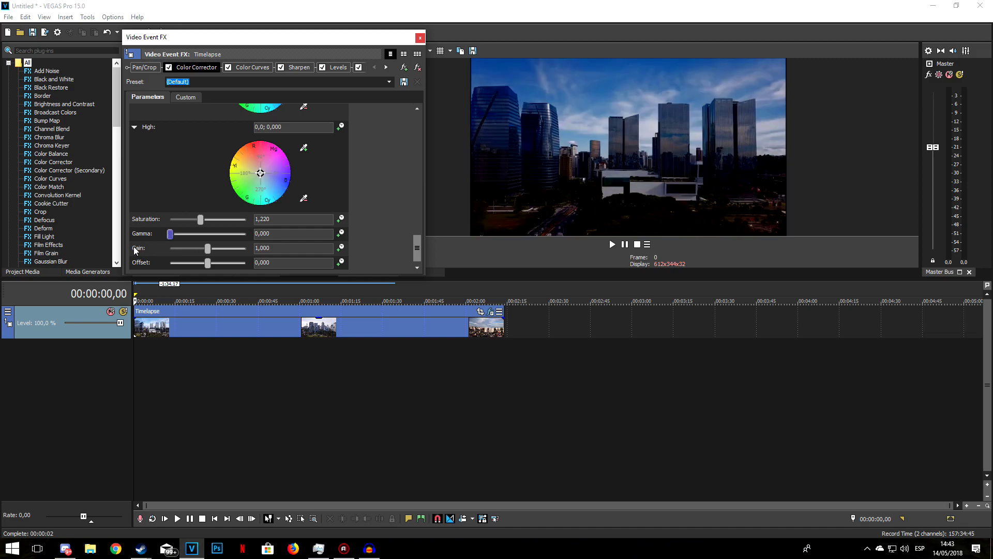
key("Tab")
type("1,080")
key("Return")
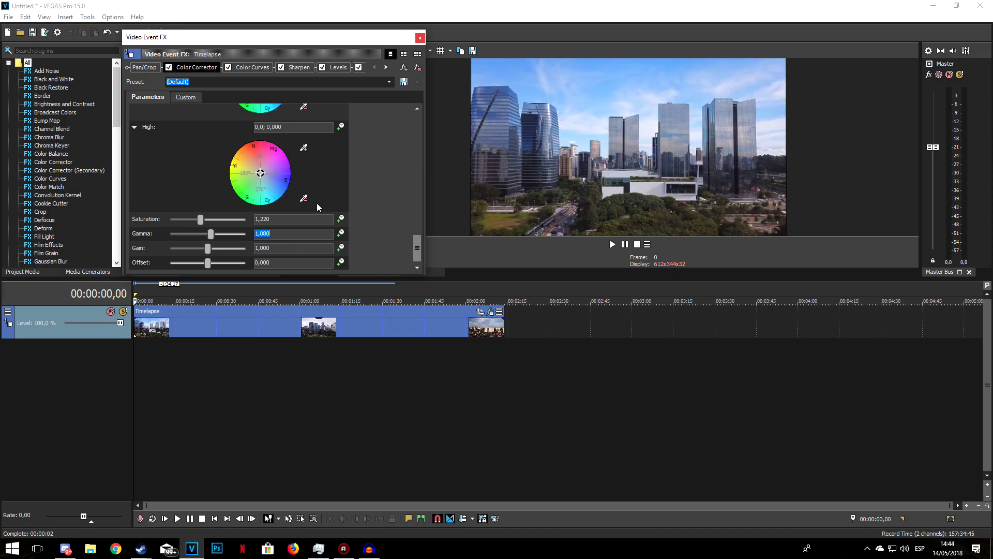
Set the Color Corrector's gamma to 1,050 and move the Video Event FX window farther from the preview.
left_click(267, 228)
type("50")
key("Return")
left_click_drag(349, 40, 293, 58)
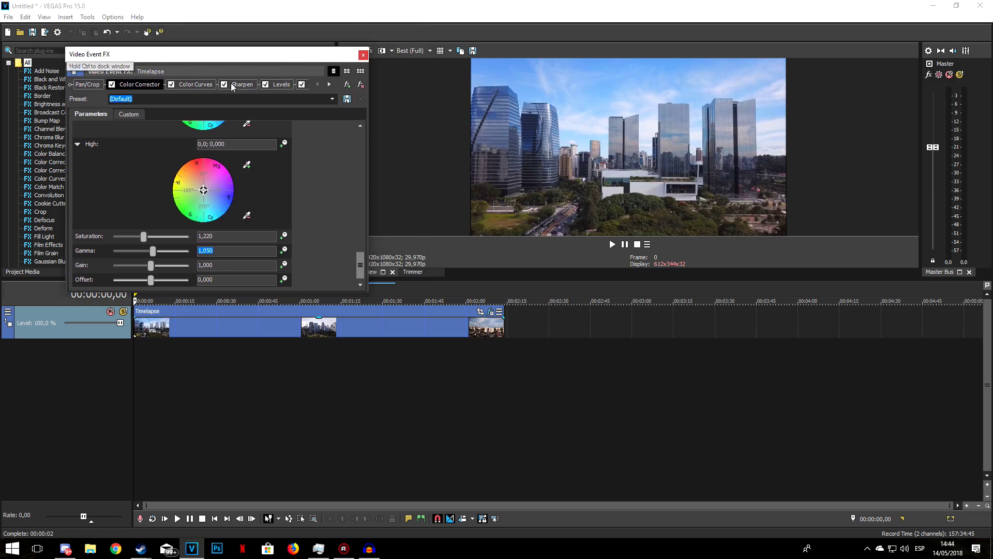
Disable the Color Corrector in the effect chain and re-enter its saturation, with 300 as the decimals, and its gamma.
left_click(110, 85)
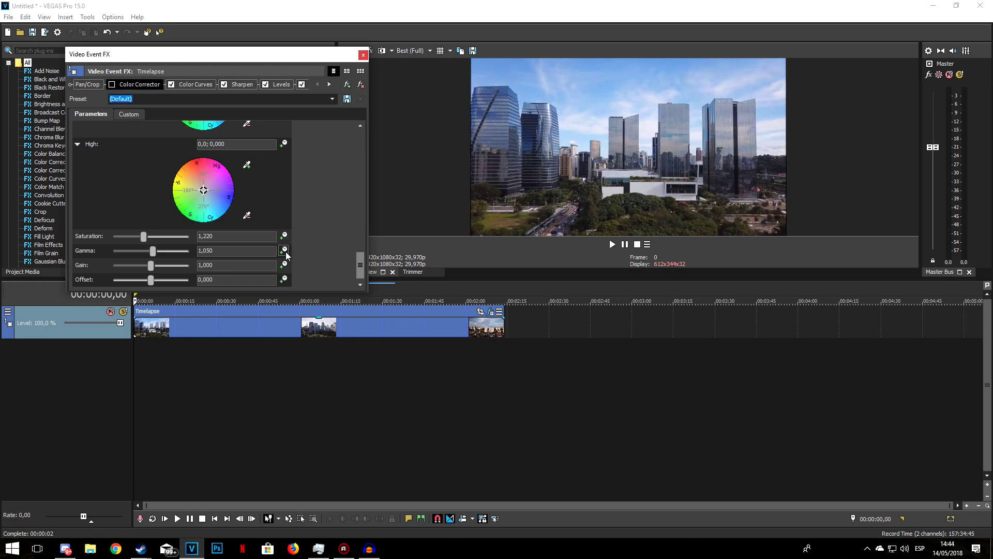
left_click_drag(214, 238, 207, 239)
key("Return")
left_click_drag(228, 236, 201, 237)
type("300")
key("Return")
left_click_drag(214, 251, 209, 253)
key("BackSpace")
key("Return")
In Color Curves, choose the Red channel and bow its curve slightly upward with the upper tangent handle.
left_click(196, 86)
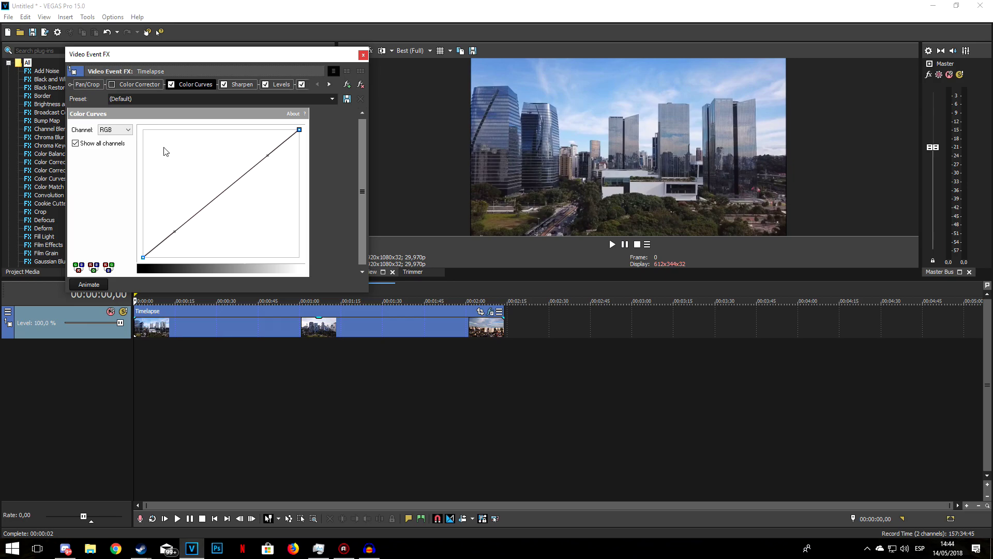
left_click(117, 133)
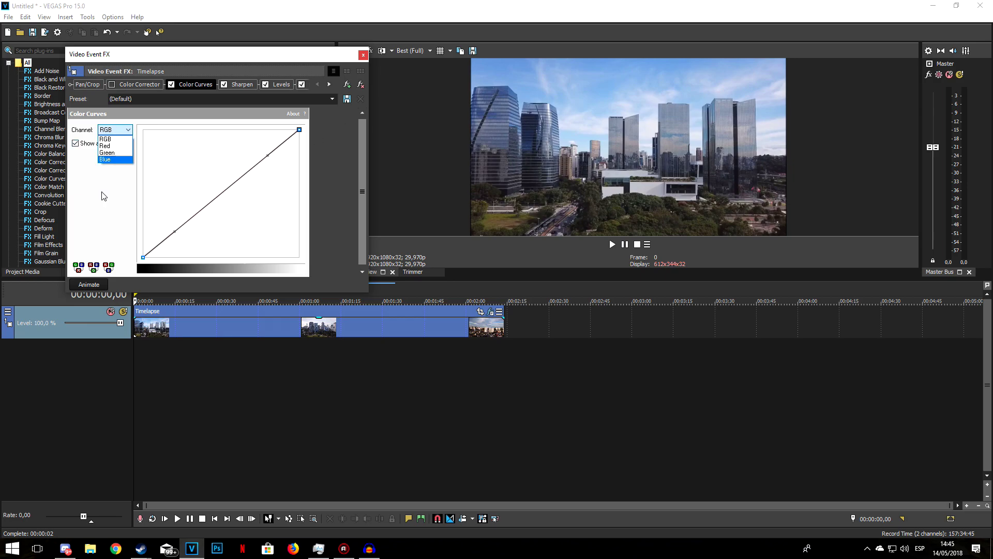
left_click(114, 147)
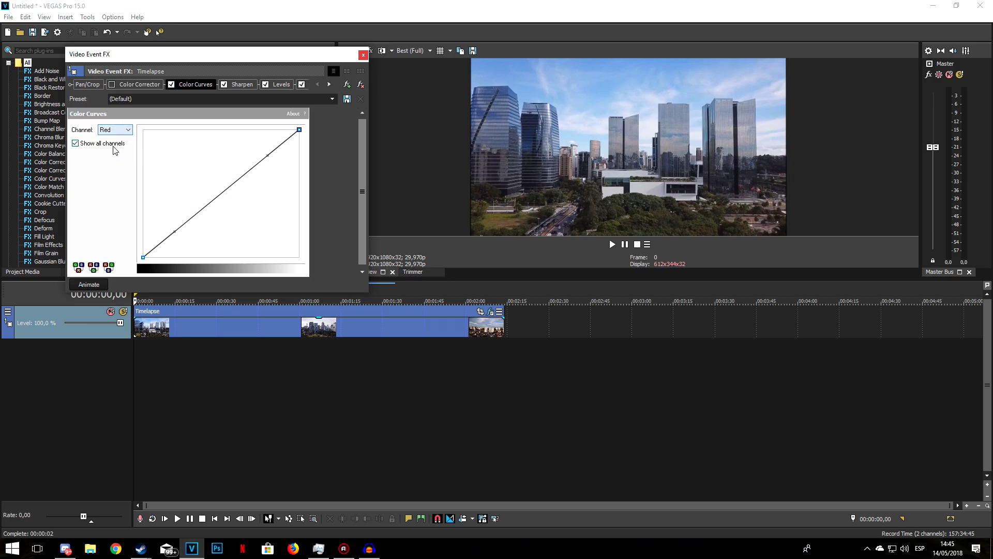
left_click_drag(268, 155, 195, 120)
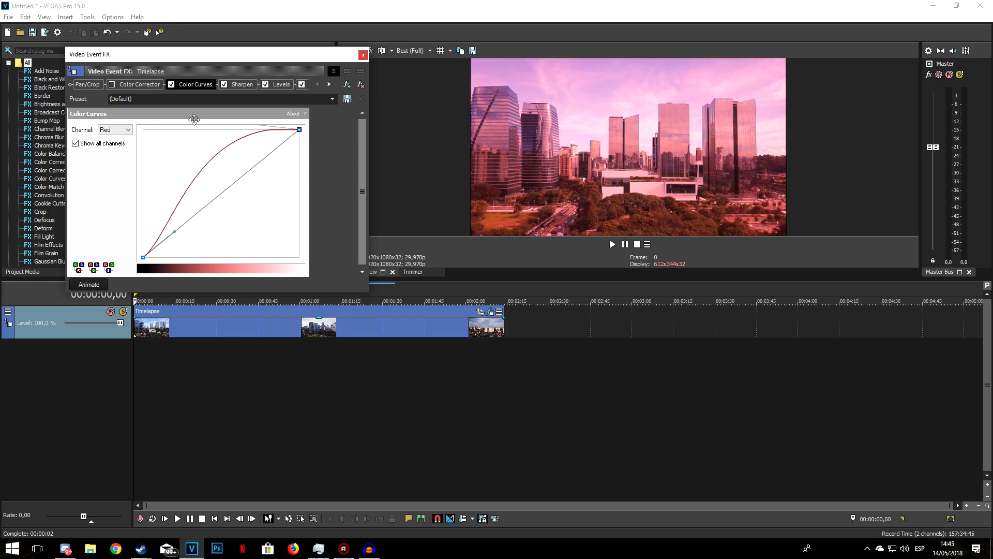
left_click_drag(195, 120, 252, 150)
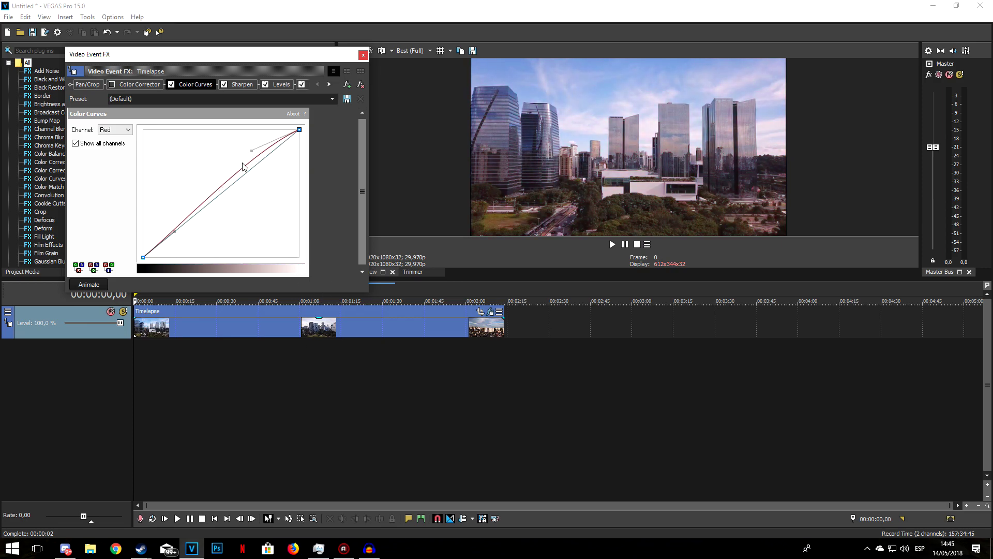
Lower the Red curve's shadow end into a gentle S and shape the Green channel's curve into a similar S.
left_click_drag(172, 229, 200, 232)
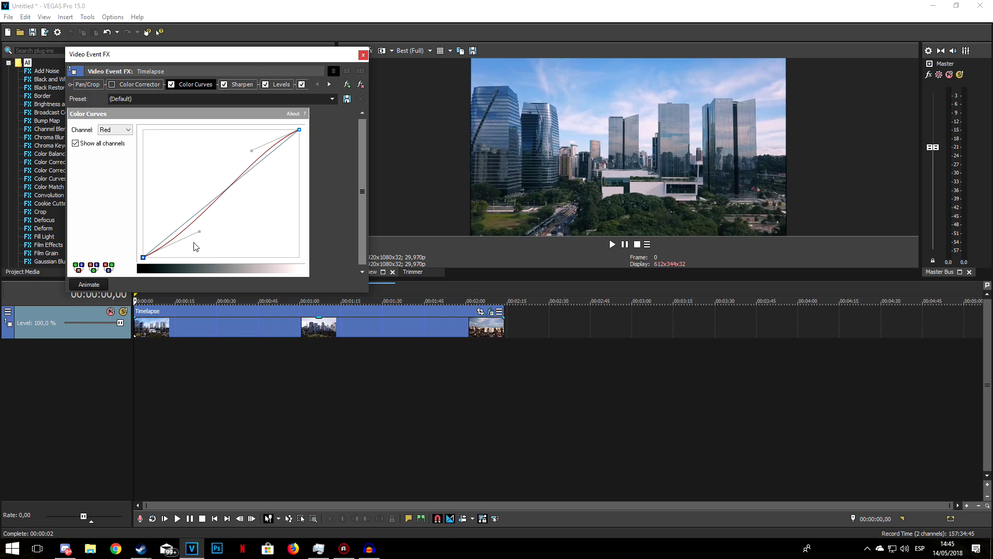
left_click_drag(199, 233, 196, 236)
left_click(124, 130)
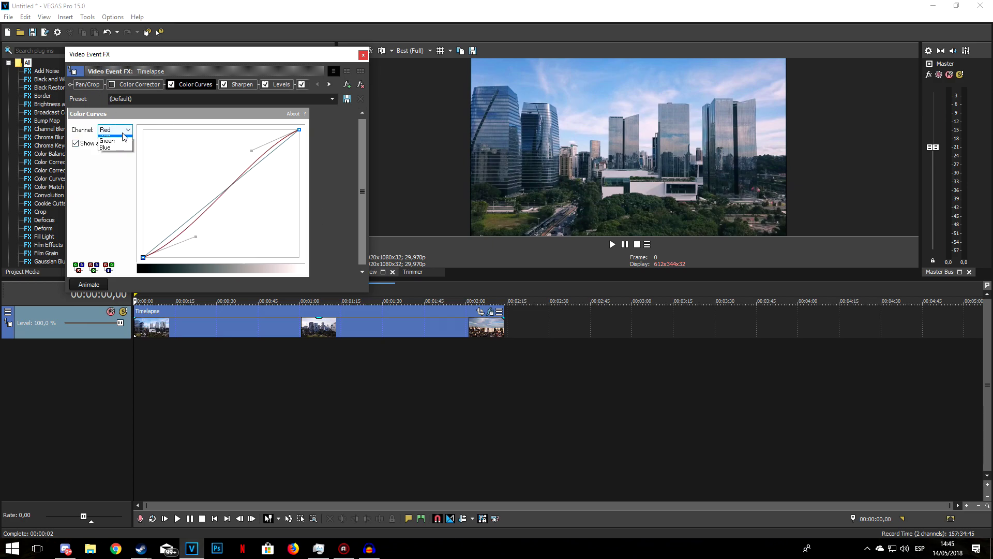
left_click(124, 155)
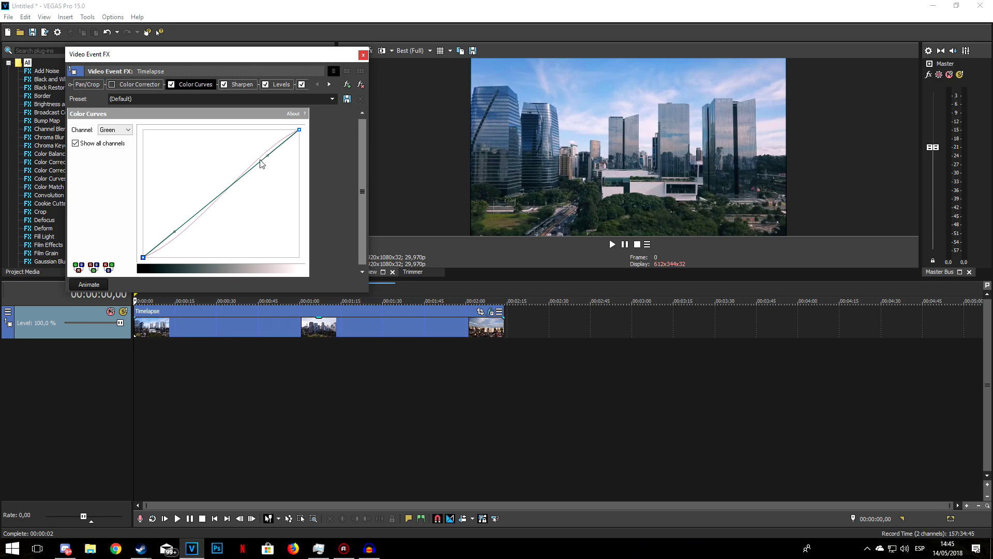
left_click_drag(268, 154, 249, 147)
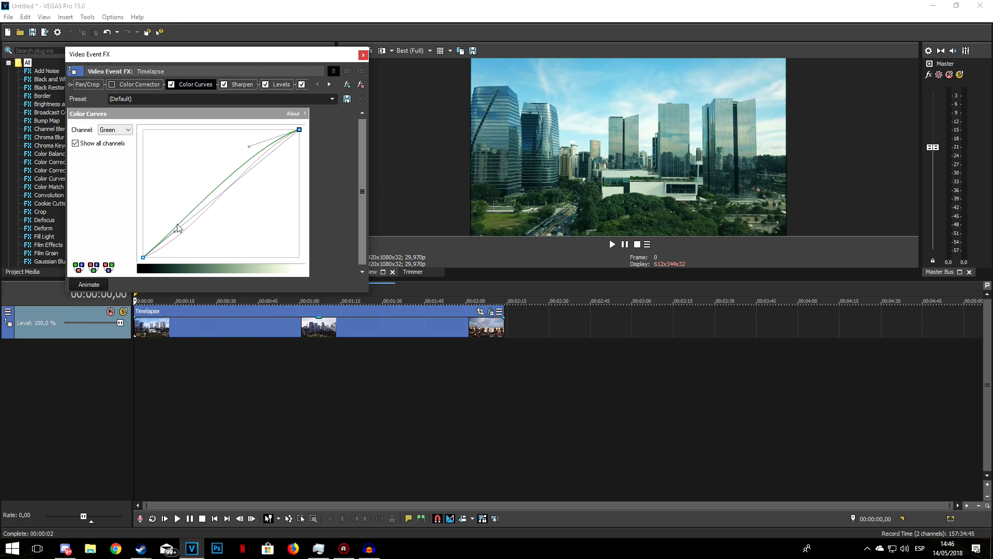
left_click_drag(174, 231, 207, 225)
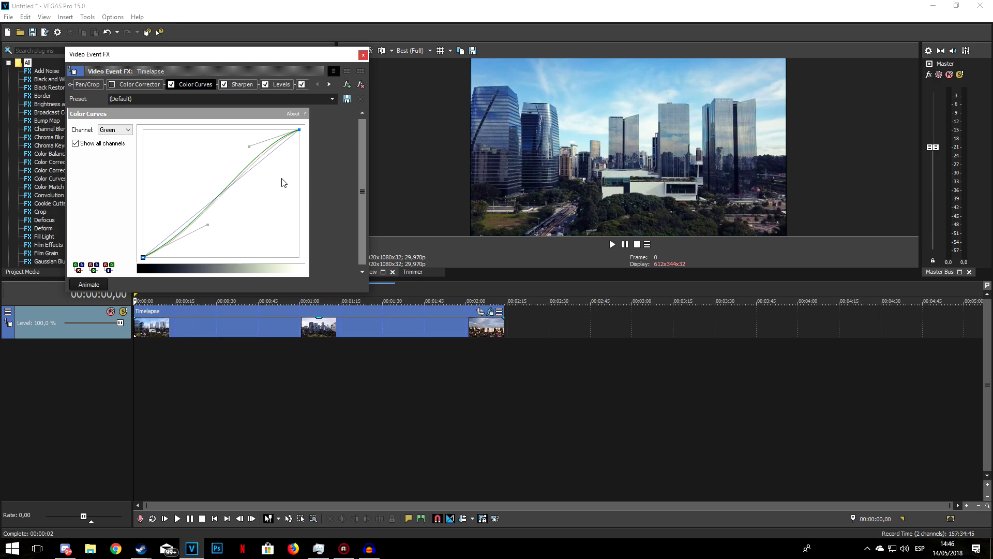
Shape the Blue channel's curve into a slightly stronger S, raising the highlights and lowering the shadows.
left_click(115, 129)
left_click(108, 157)
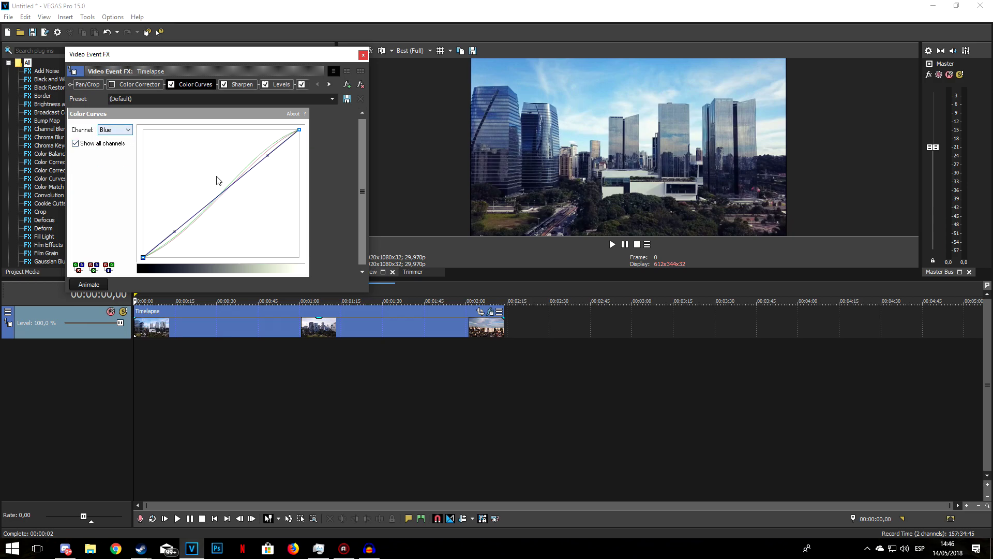
left_click_drag(267, 155, 247, 141)
left_click_drag(206, 241, 201, 241)
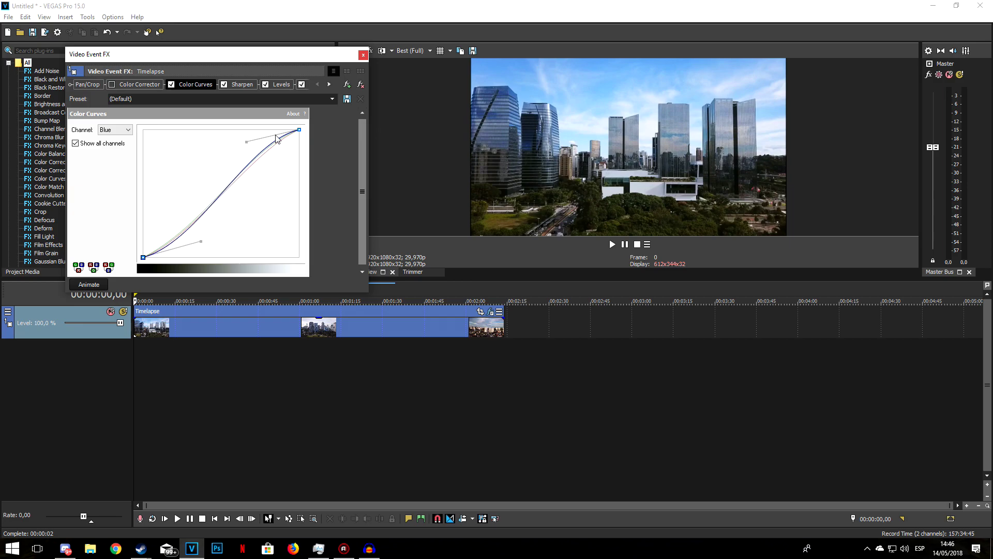
Toggle Color Corrector and Color Curves to compare their effect, leaving both enabled.
left_click(111, 84)
left_click(112, 84)
left_click(171, 84)
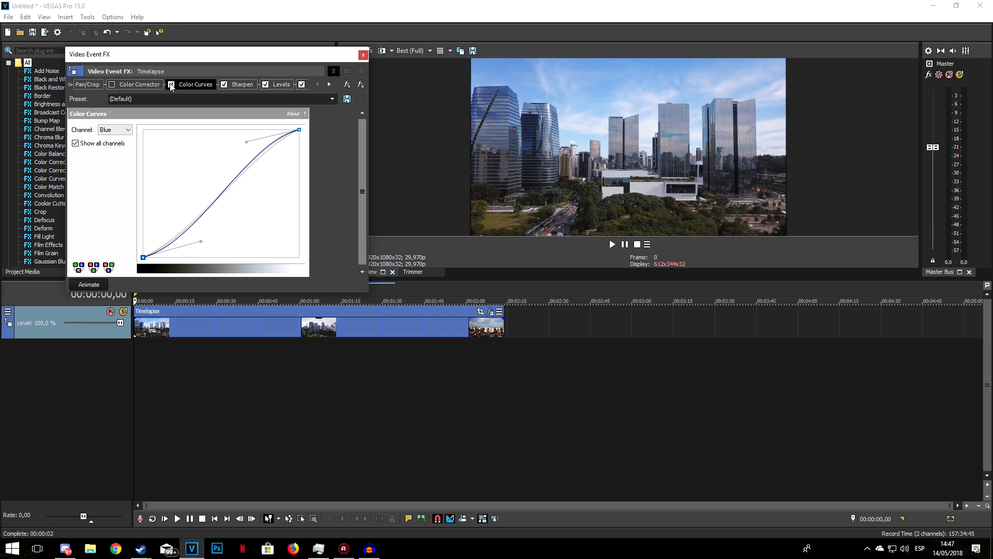
left_click(111, 85)
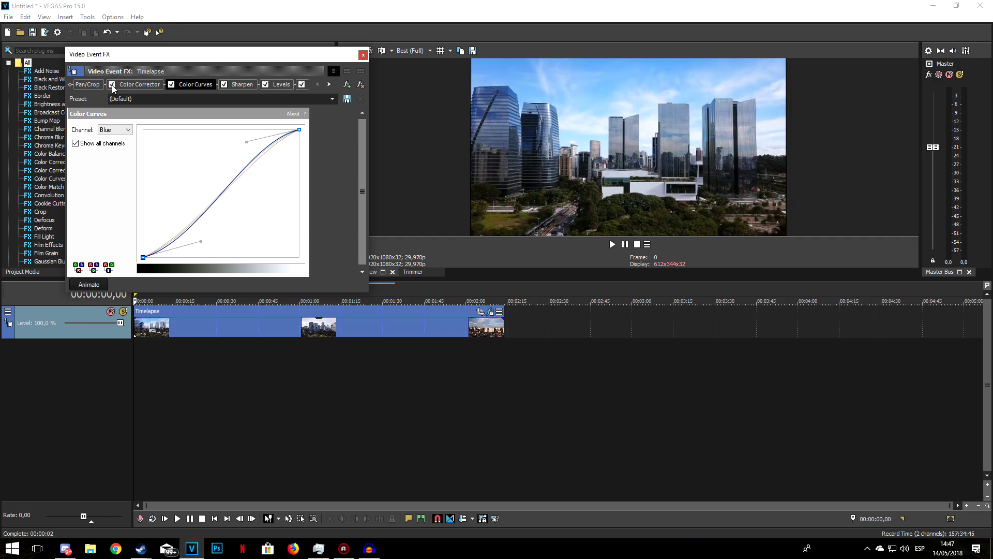
Set the Sharpen amount with 120 as the decimals and toggle the effect to check it.
left_click(247, 85)
left_click_drag(220, 131, 186, 133)
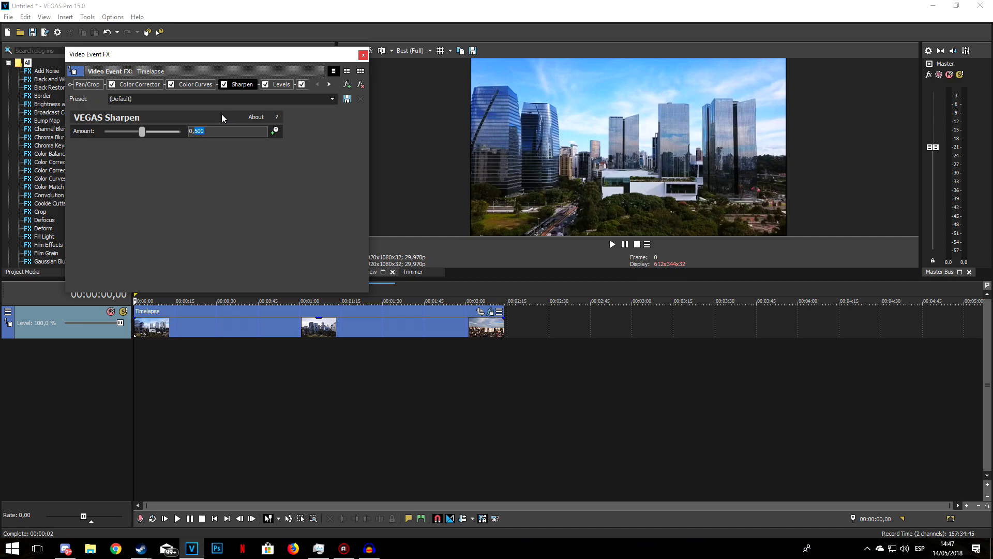
type("120")
key("Return")
left_click(224, 84)
In Levels, set the output end to 0,900 and the output start to 0,007.
left_click(281, 84)
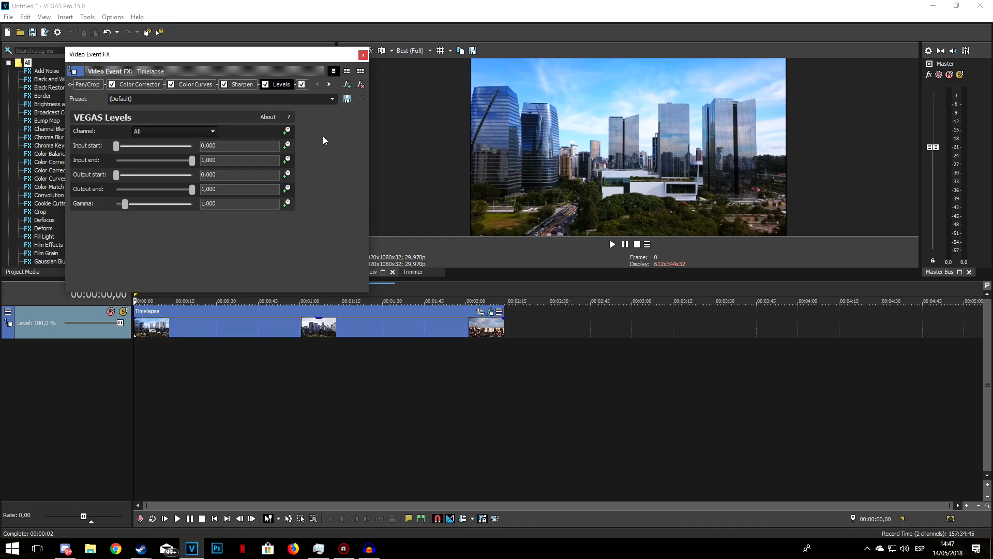
left_click(333, 99)
left_click(325, 219)
left_click(199, 189)
key("Return")
left_click(240, 176)
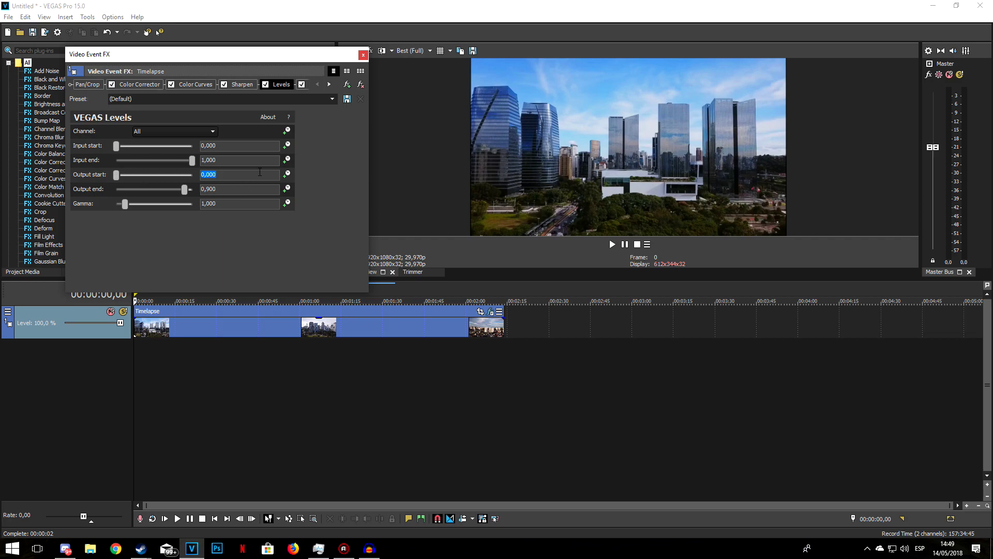
type("0,007")
key("Return")
Compare the preview with Levels disabled and enabled several times, and open the Brightness and Contrast settings.
left_click(266, 85)
left_click(265, 84)
left_click(266, 85)
left_click(264, 85)
left_click(265, 85)
left_click(263, 85)
left_click(265, 85)
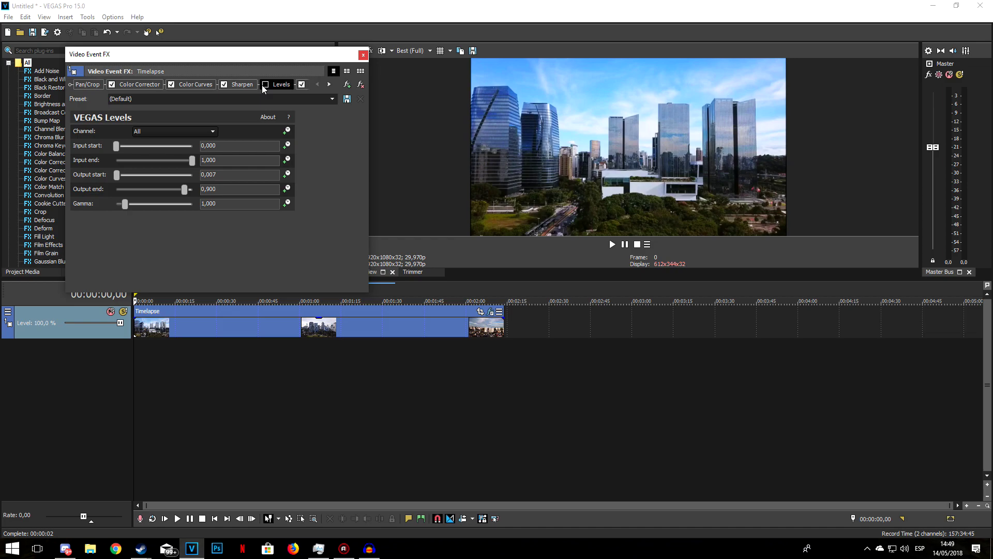
left_click(265, 85)
left_click(329, 85)
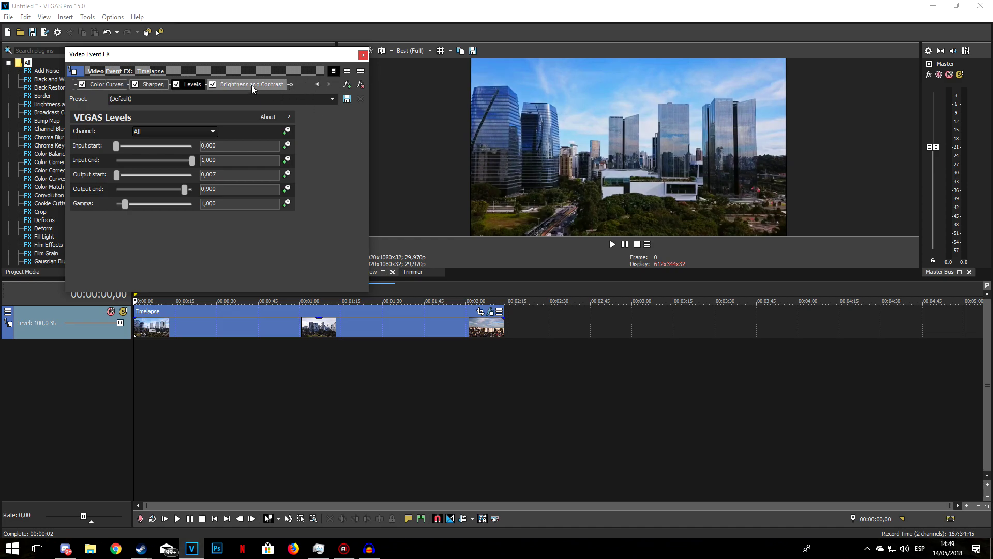
left_click(251, 85)
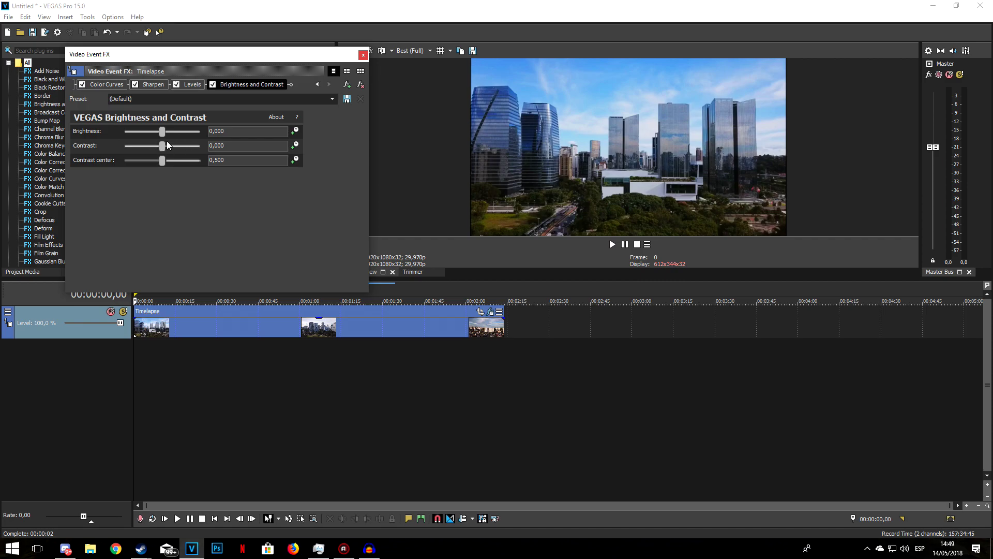
Try the extremes of brightness and contrast, such as 1,000 and -1,000, and reset both to 0.
left_click_drag(161, 131, 124, 147)
key("shift+Tab")
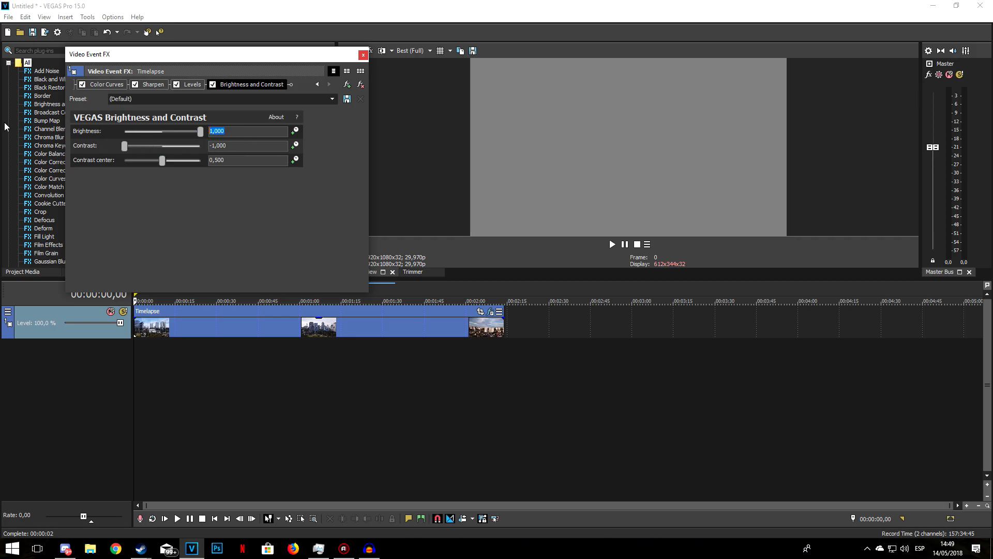
type("0")
key("Return")
key("Tab")
type("0")
key("Return")
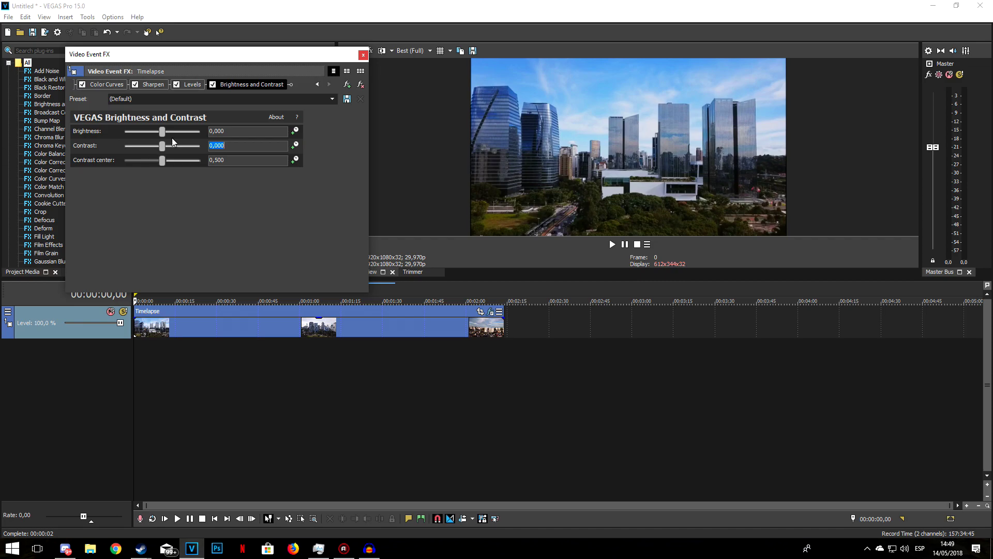
Set the contrast to 0,100 and the brightness to 0,020 in Brightness and Contrast.
left_click(164, 149)
key("Right")
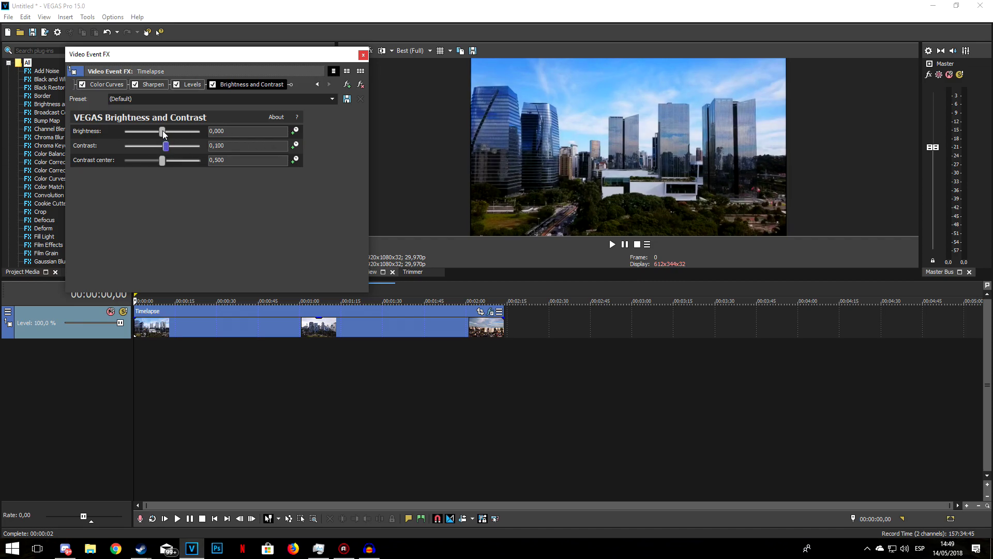
left_click_drag(165, 132, 166, 133)
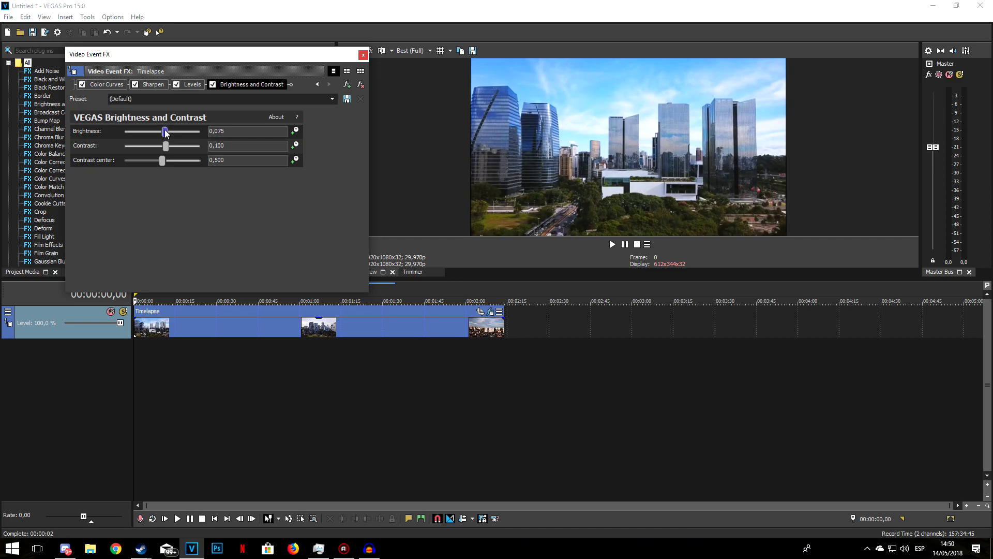
key("Tab")
type("0")
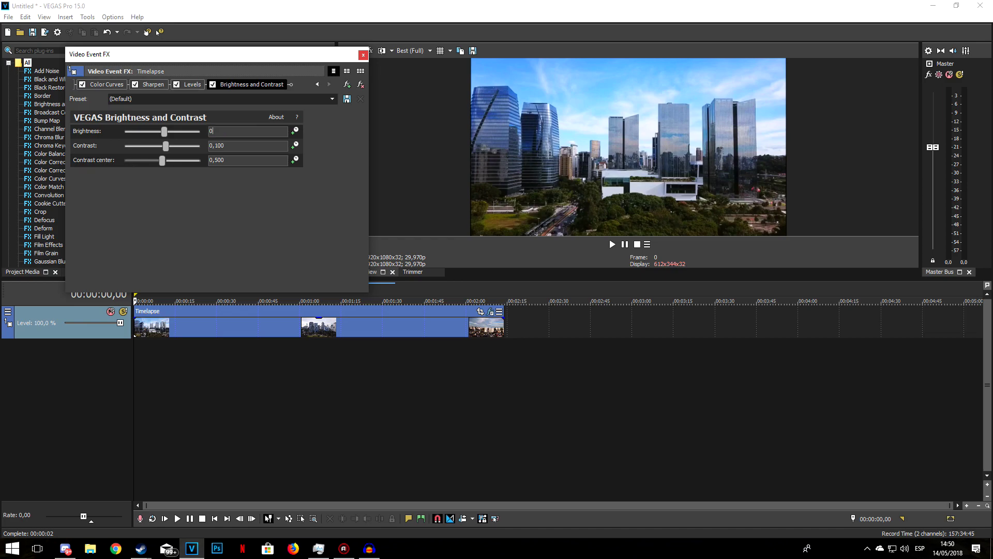
type(",020")
key("Return")
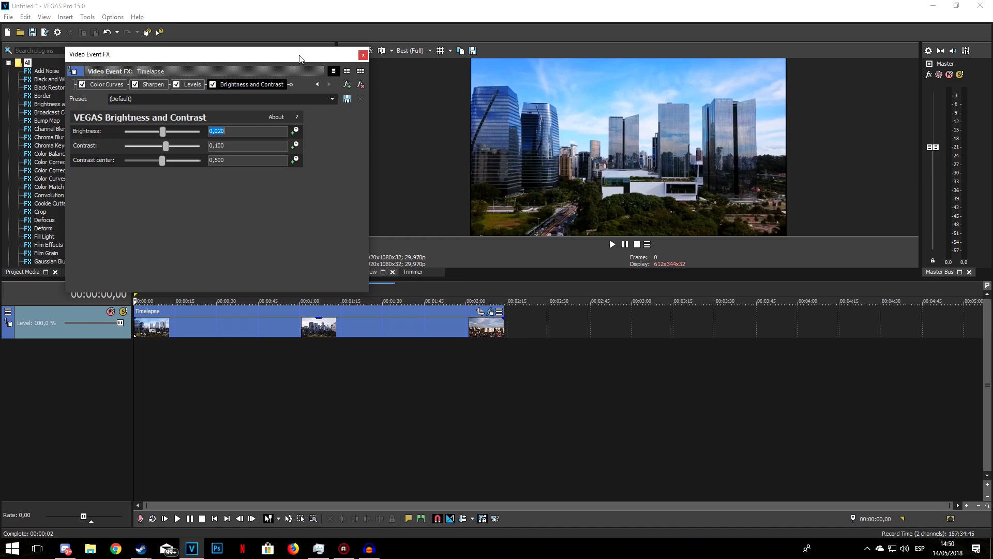
Compare the clip before and after grading by disabling all five effects in the chain and enabling them again.
left_click_drag(300, 59, 331, 53)
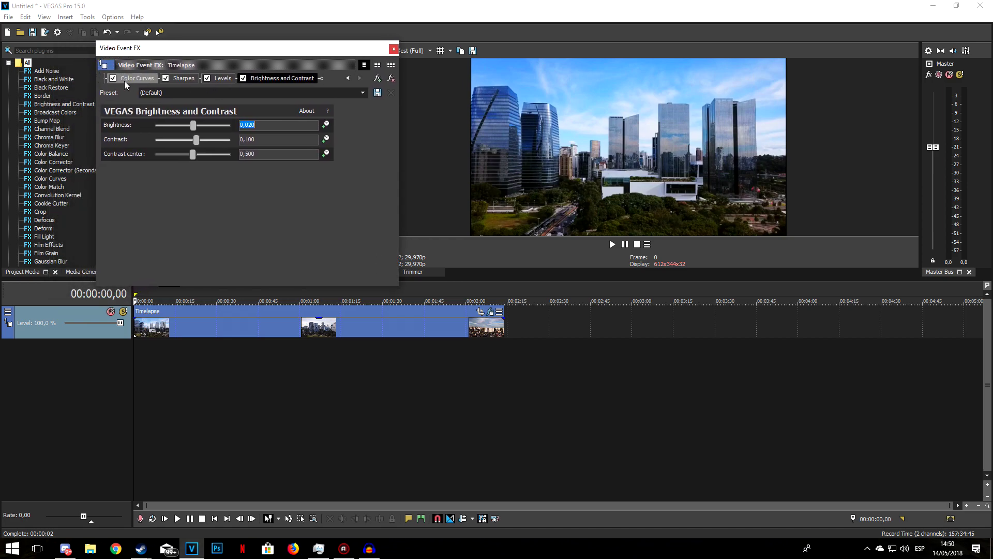
left_click(346, 77)
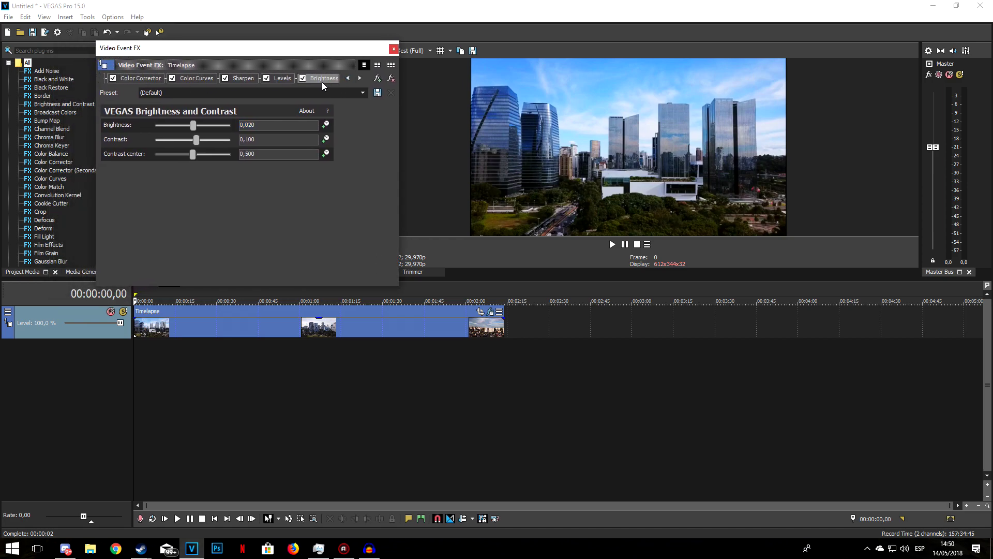
left_click(302, 79)
left_click(266, 79)
left_click(225, 78)
left_click(172, 78)
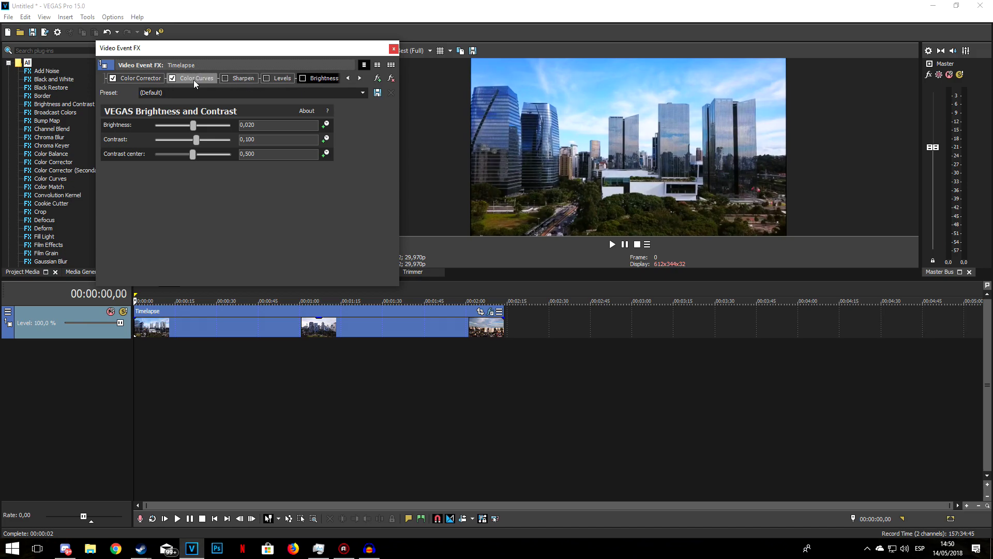
left_click(113, 78)
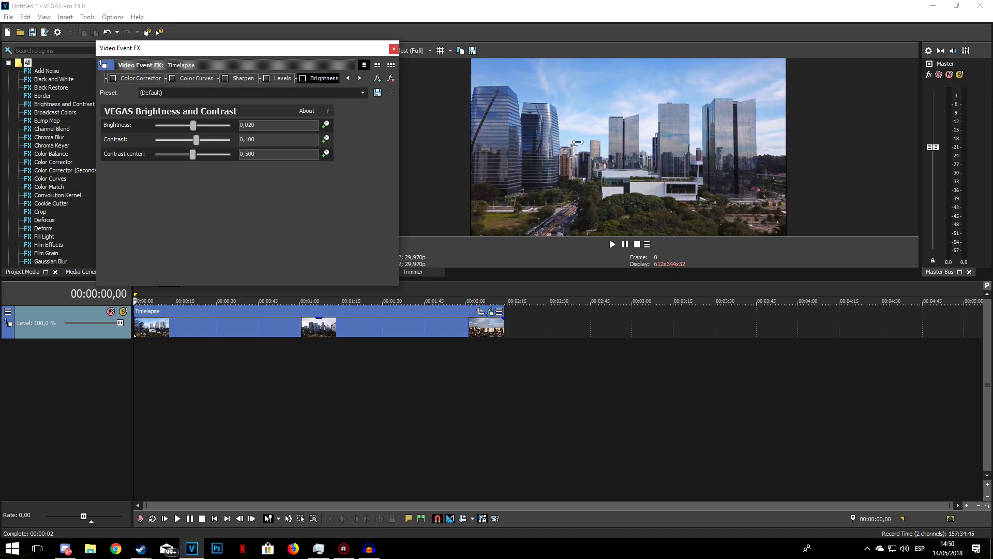
left_click(112, 78)
left_click(172, 78)
left_click(226, 79)
left_click(265, 78)
left_click(303, 79)
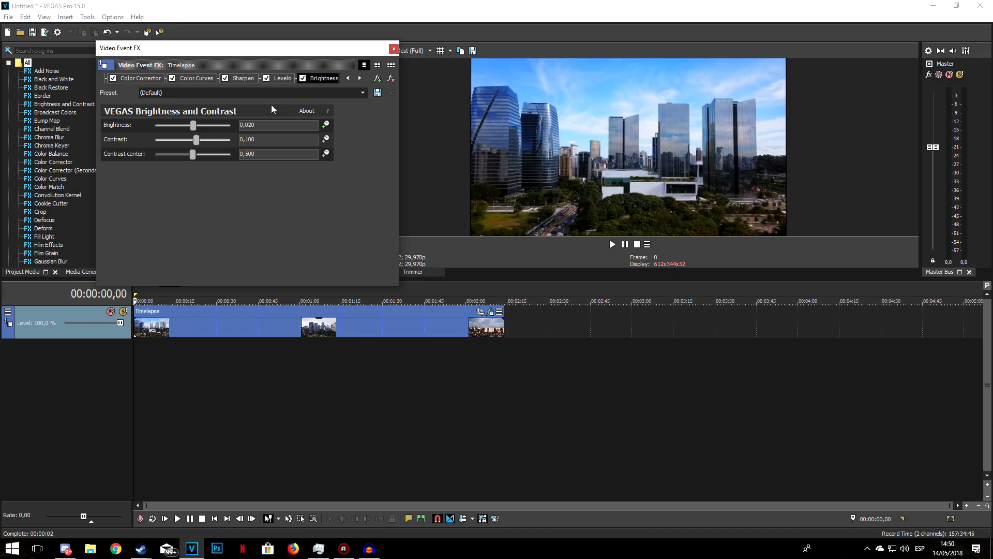